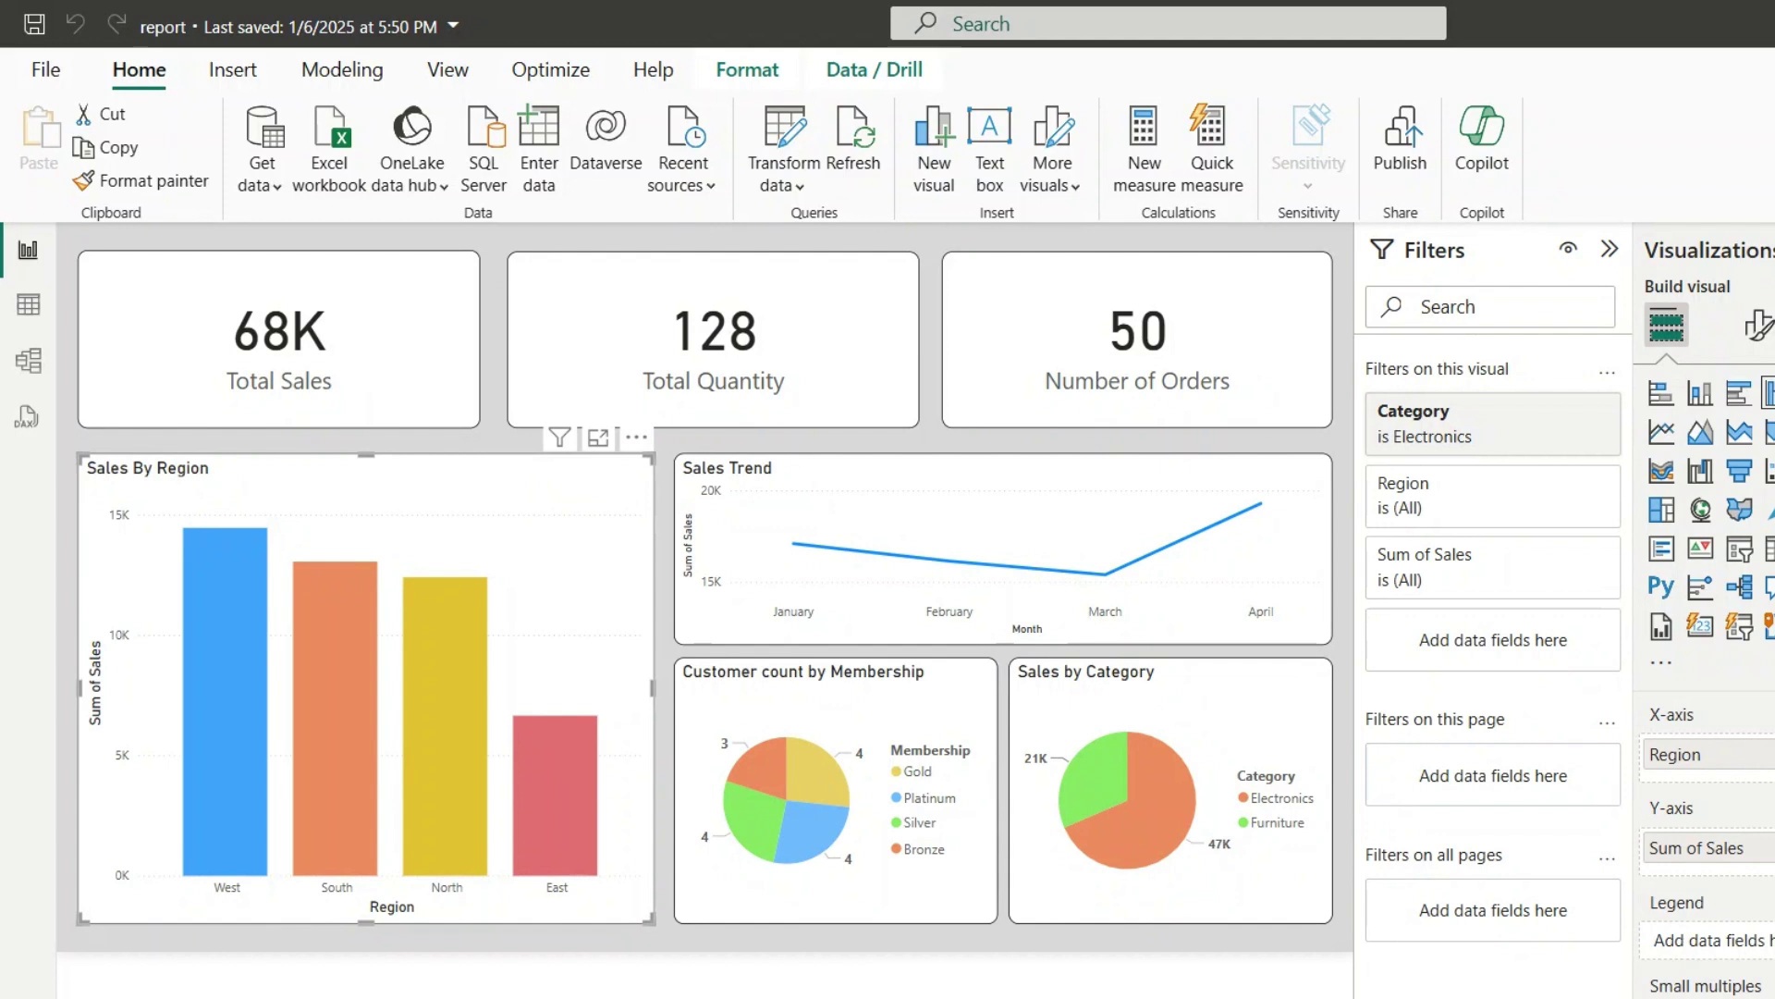
- Select the West bar in the Sales By Region chart to see its effect on the other visuals, and clear the selection
{"action": "left_click", "coordinate": [194, 614]}
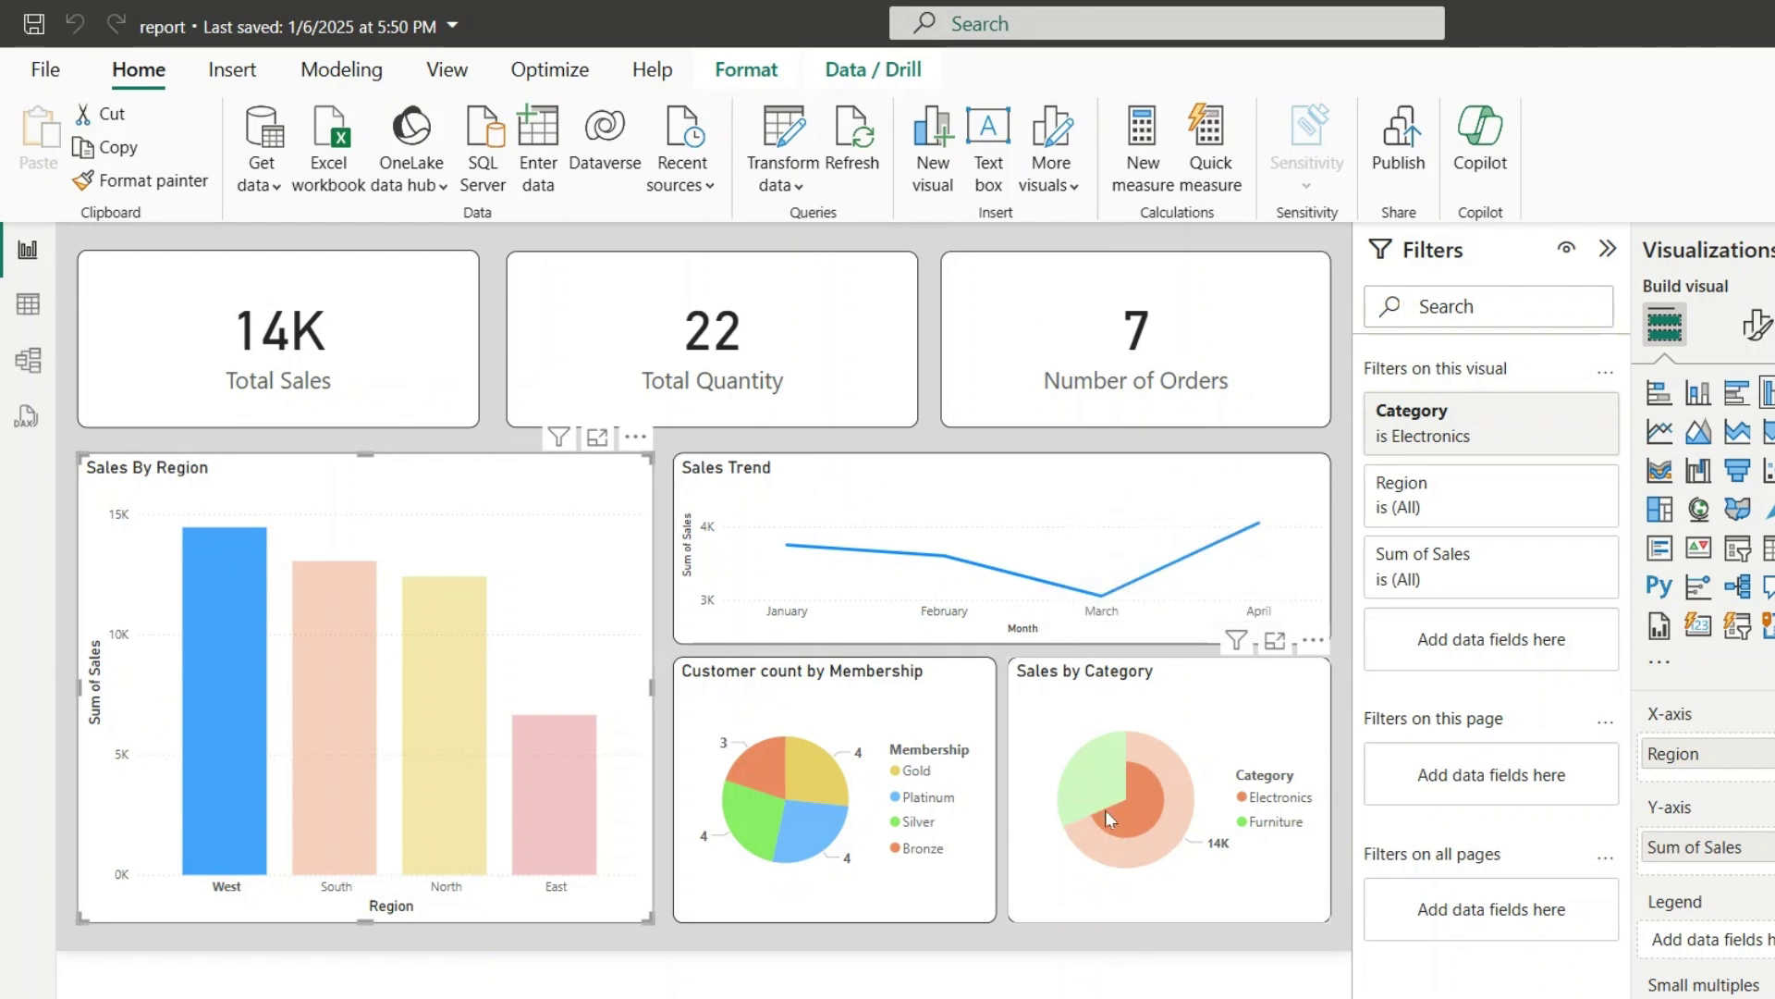
{"action": "mouse_move", "coordinate": [1172, 795]}
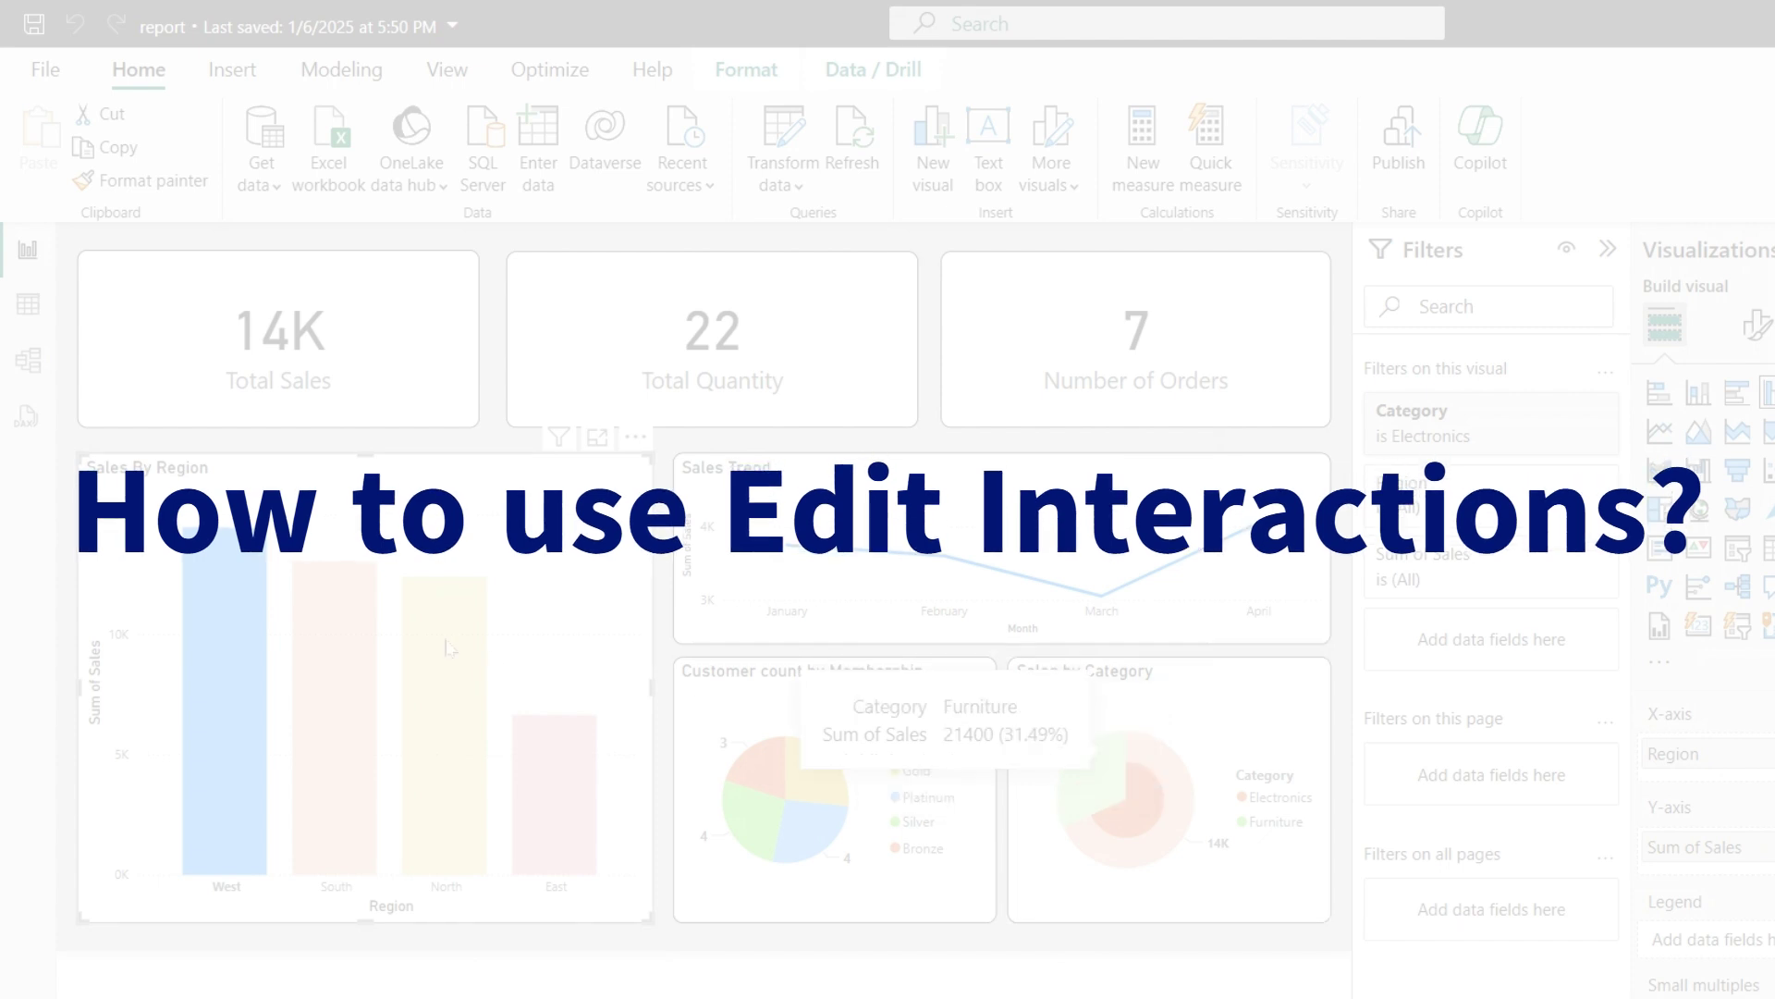
{"action": "left_click", "coordinate": [257, 622]}
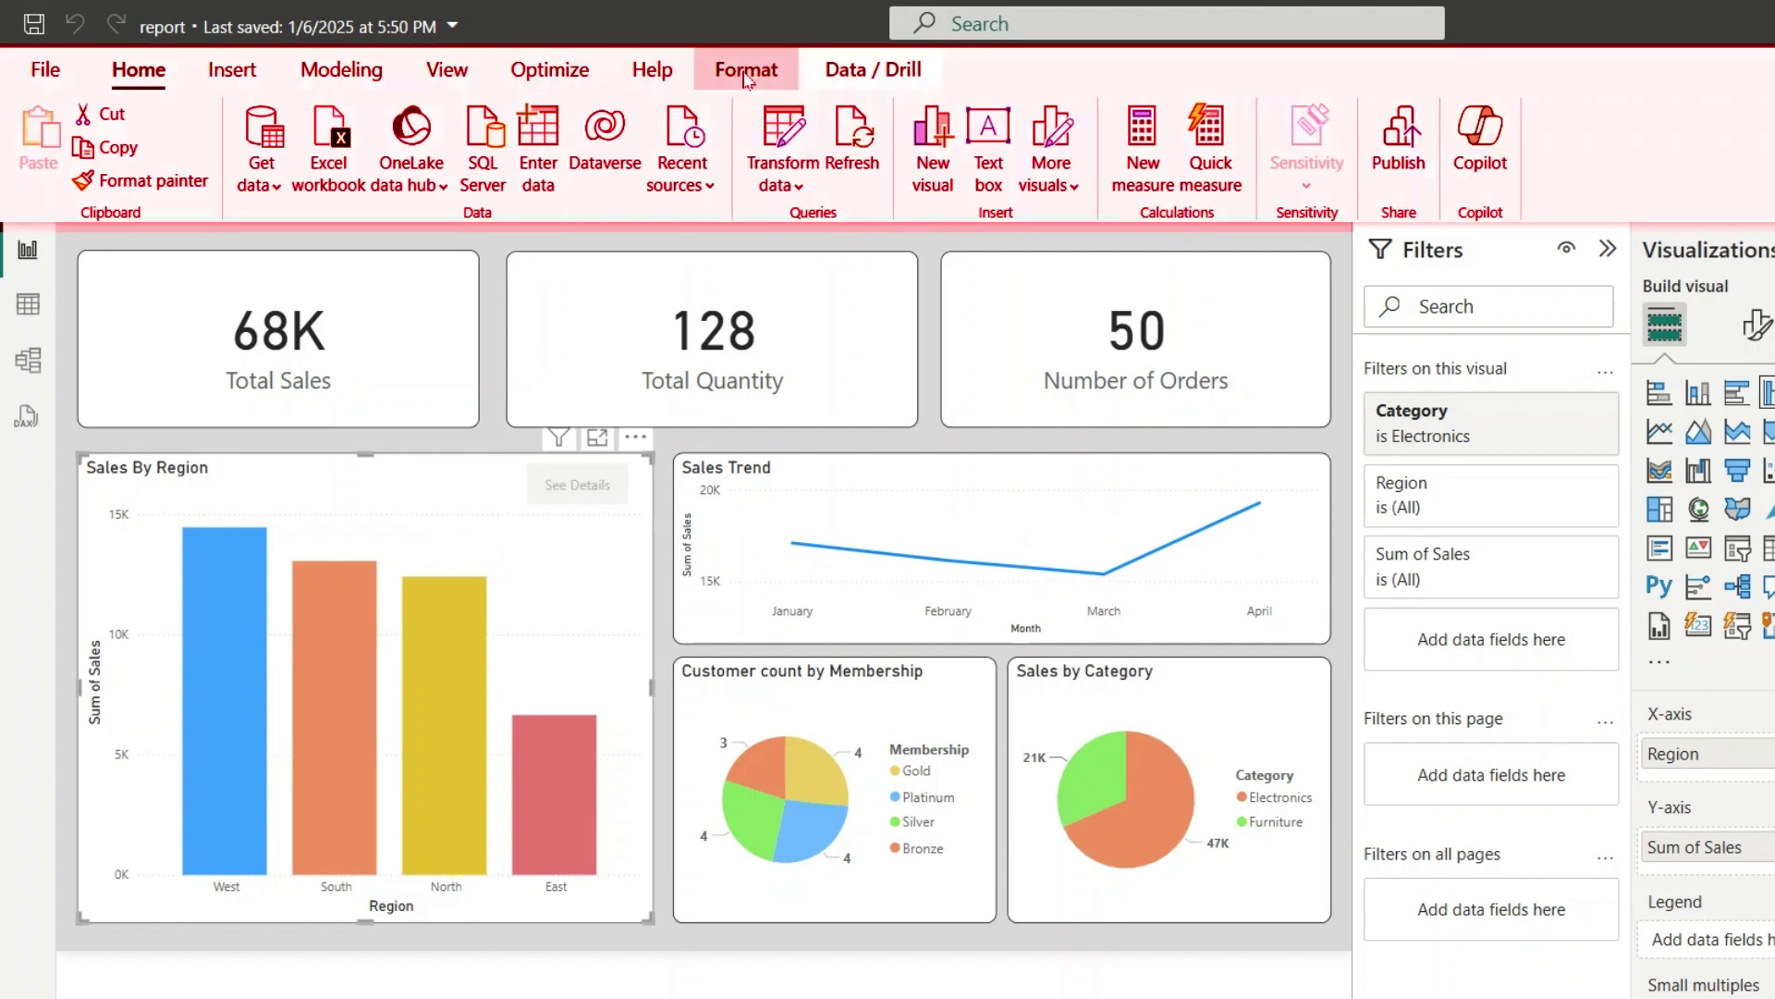
- Turn on Edit interactions for the Sales By Region chart and select its West bar to cross-filter and cross-highlight the other visuals
{"action": "left_click", "coordinate": [747, 73]}
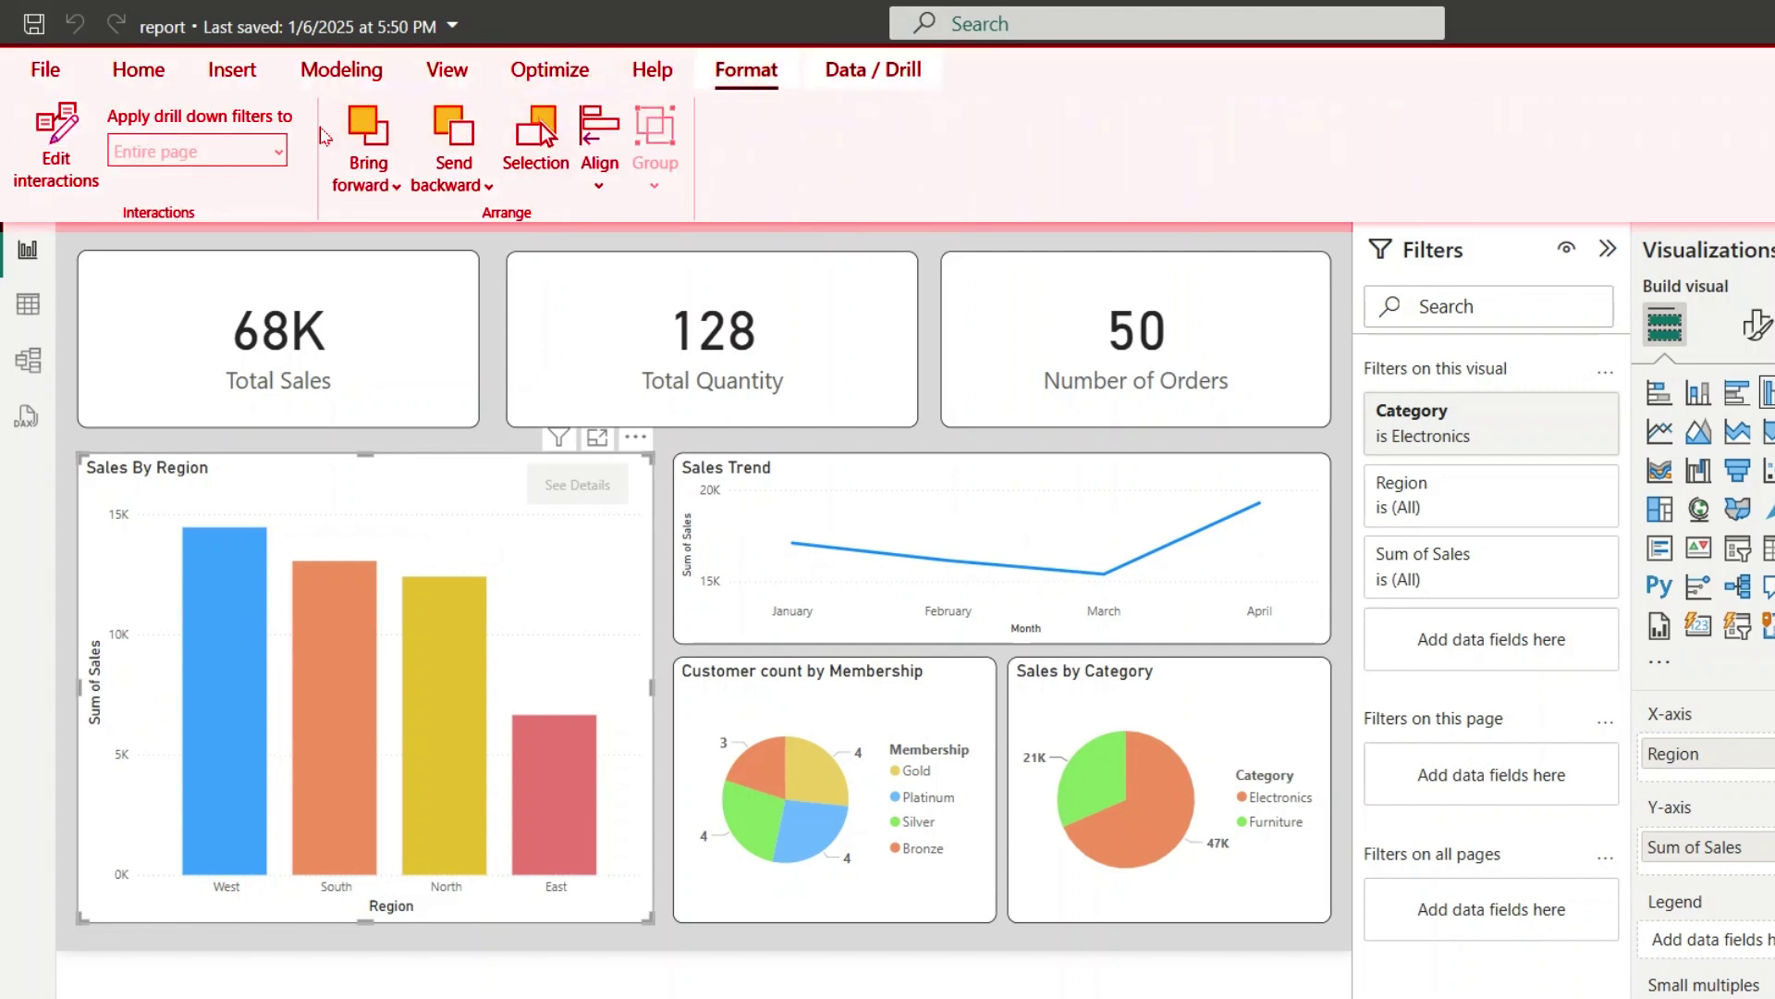
{"action": "left_click", "coordinate": [57, 166]}
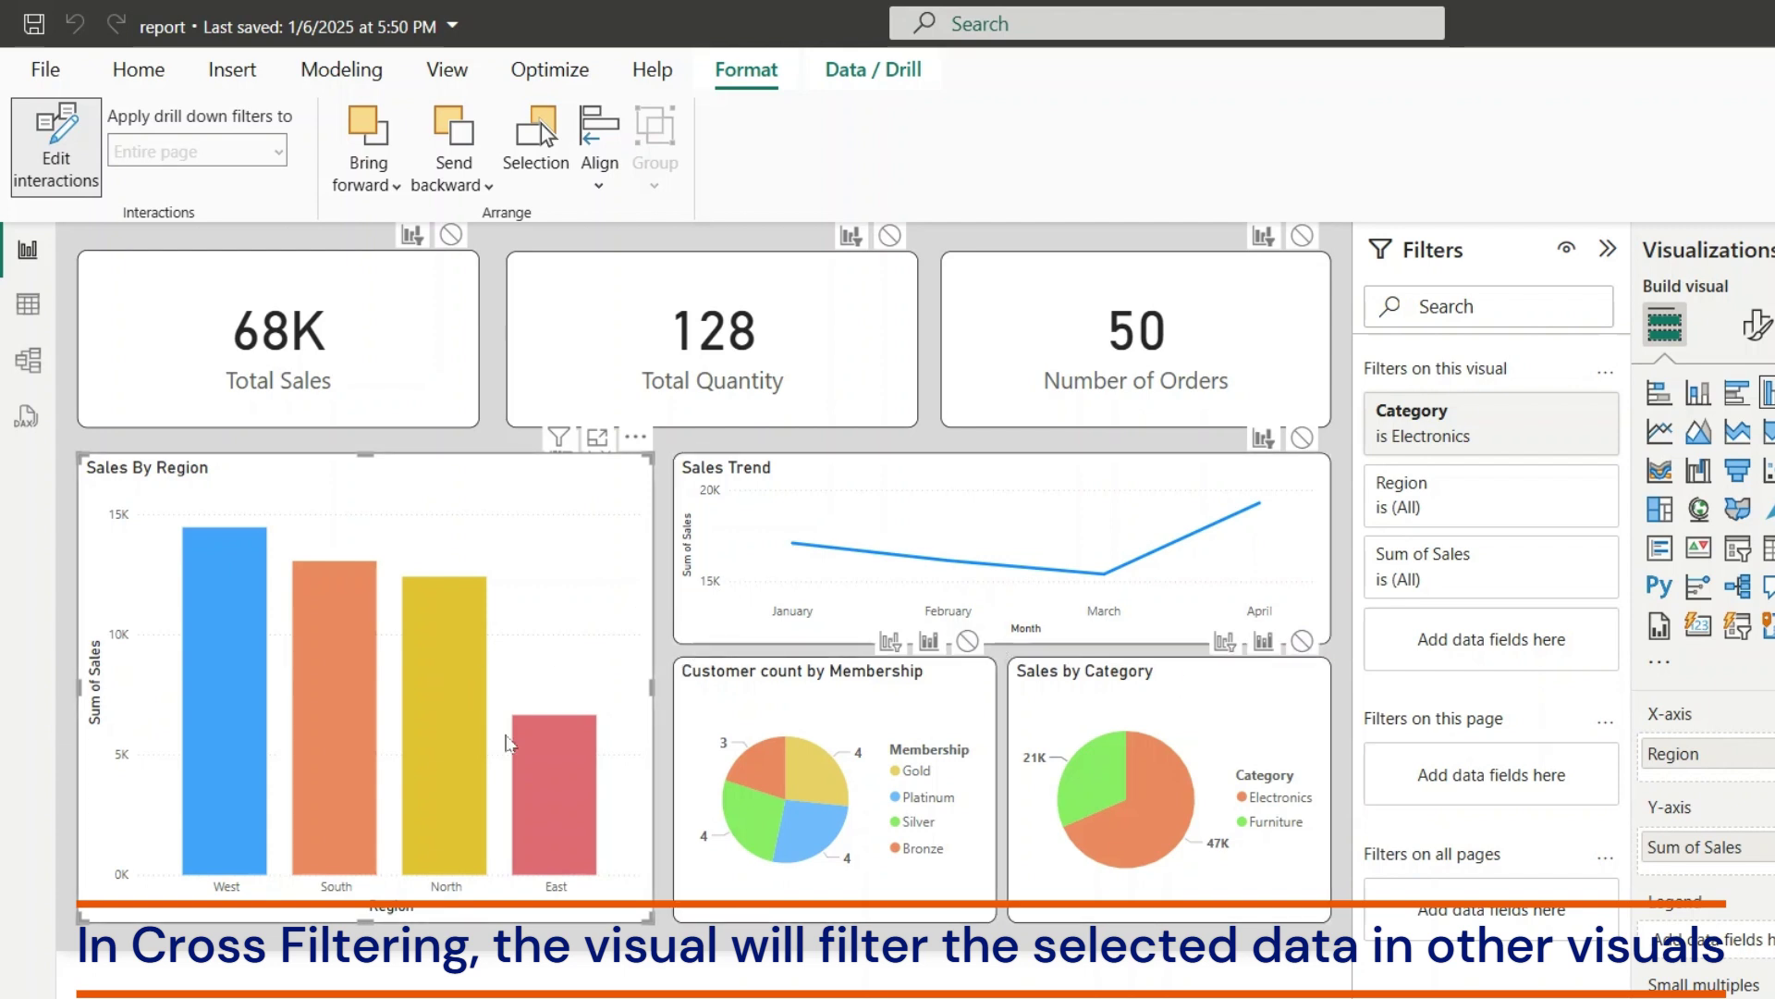
{"action": "mouse_move", "coordinate": [550, 733]}
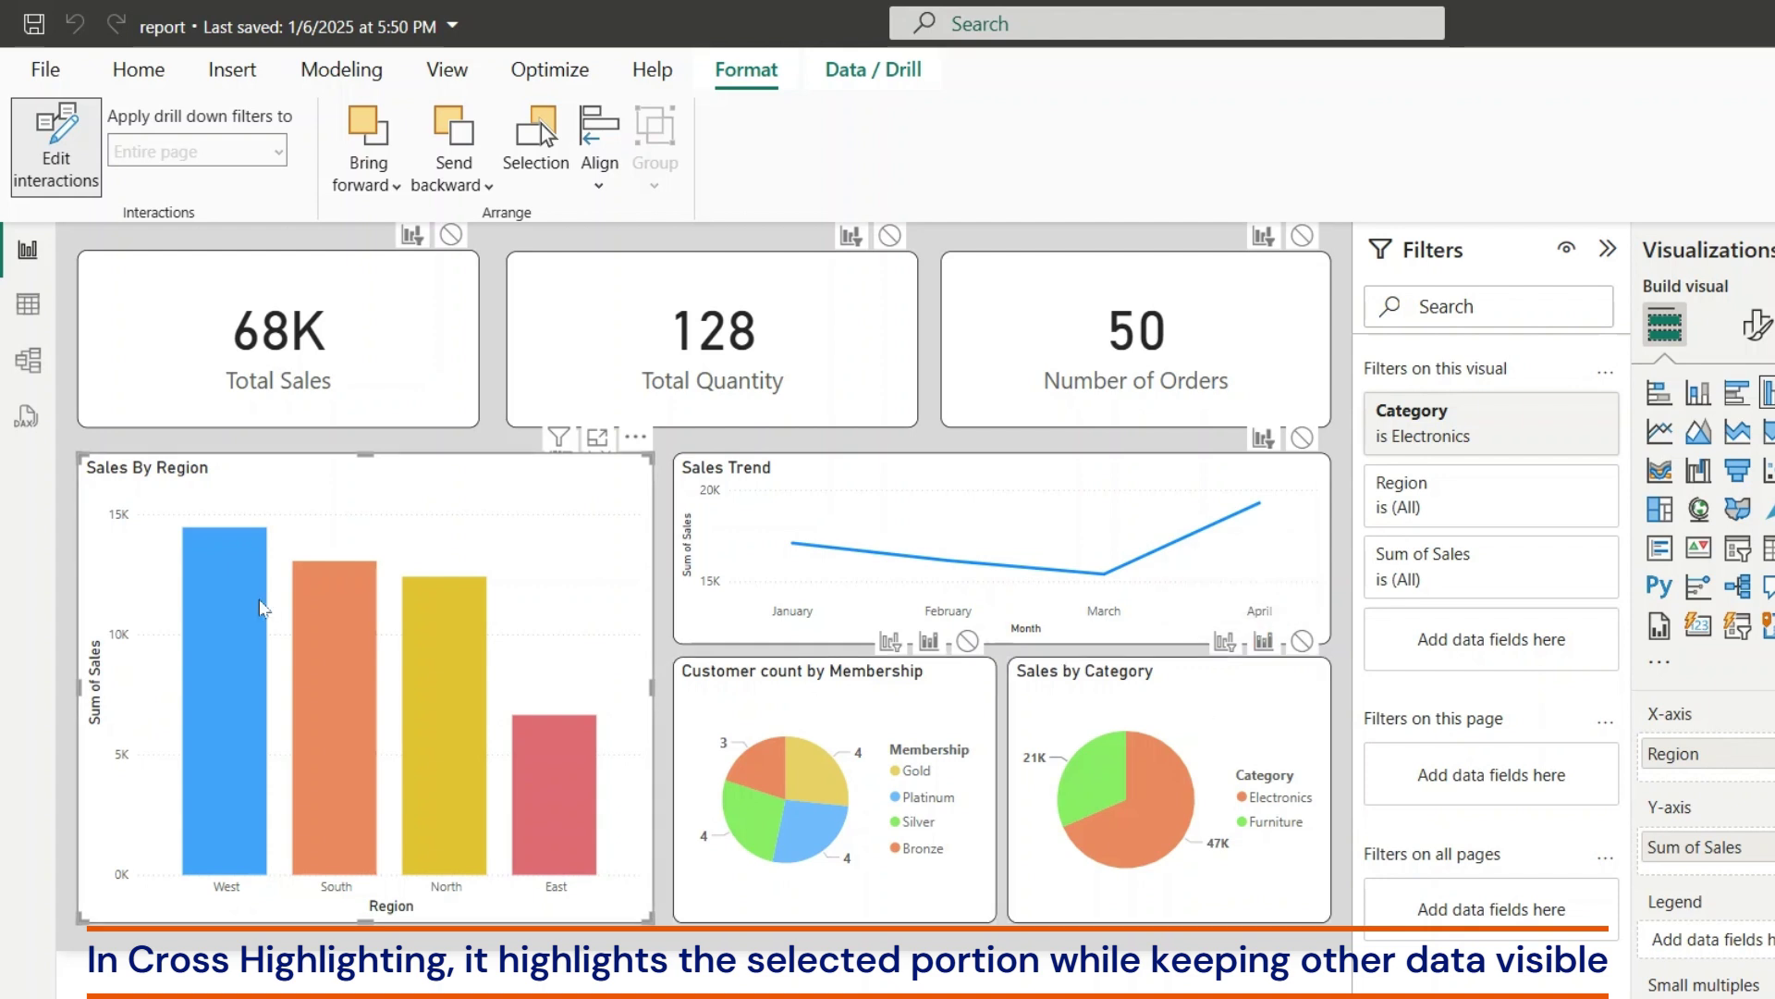
{"action": "left_click", "coordinate": [224, 615]}
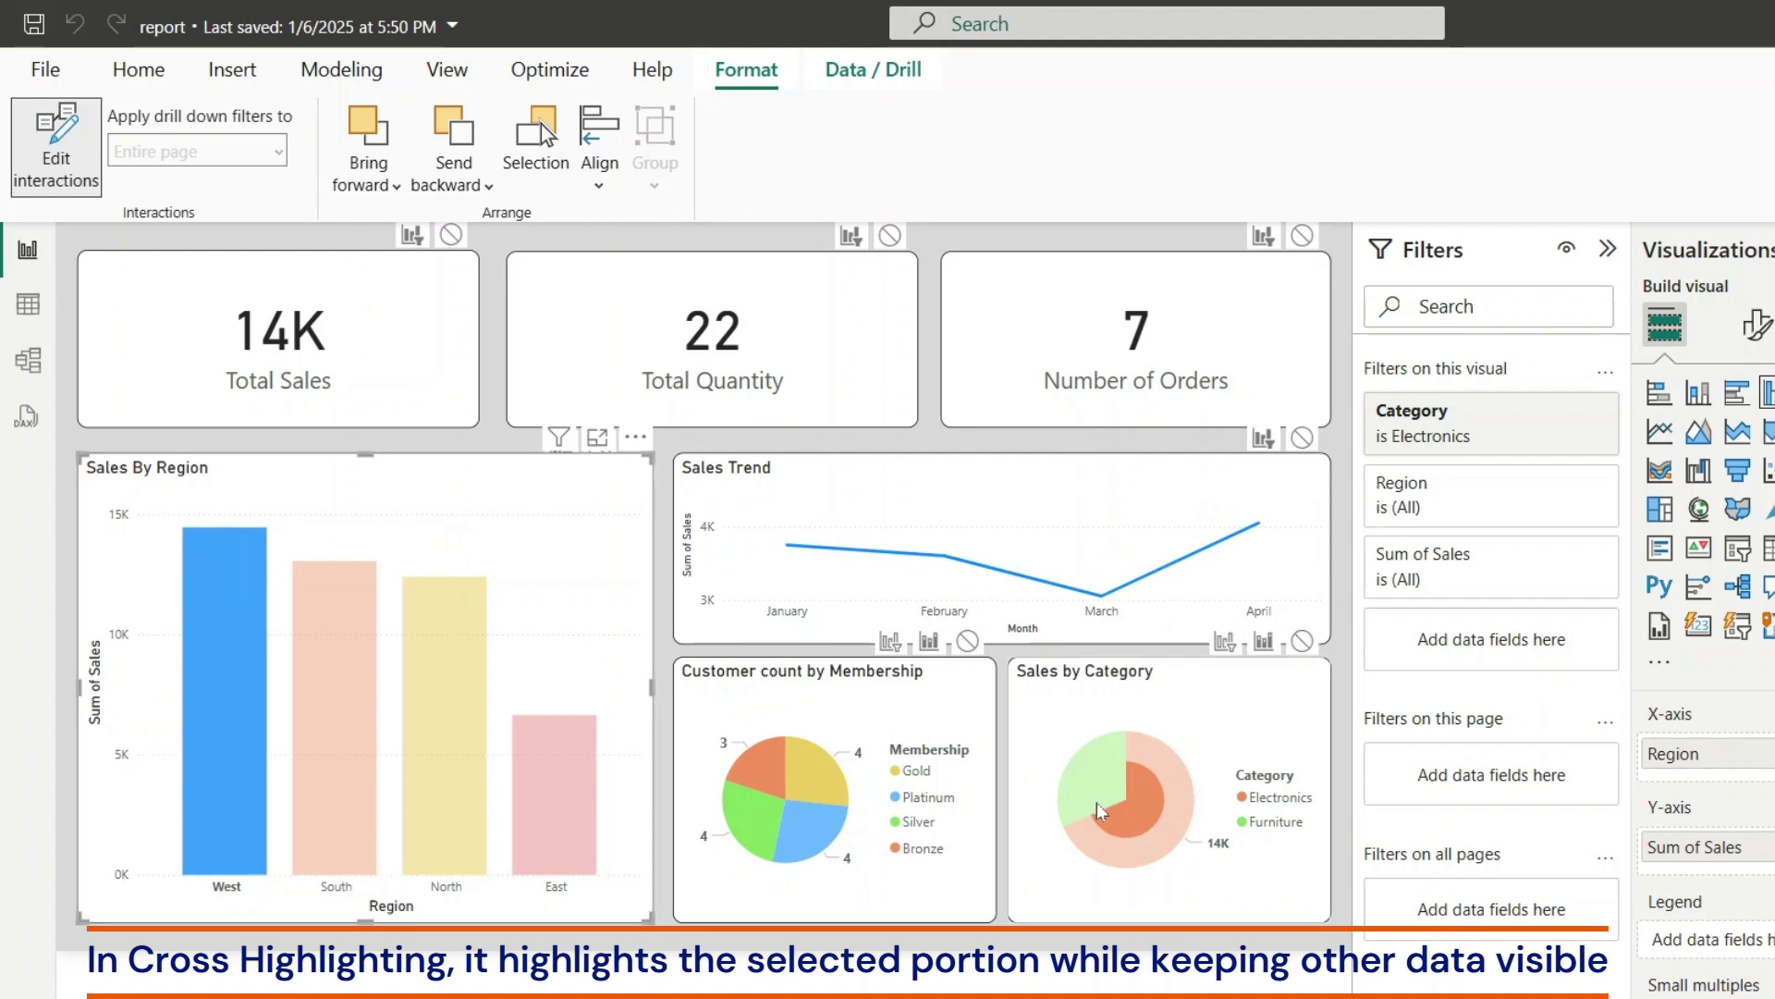
{"action": "mouse_move", "coordinate": [1147, 804]}
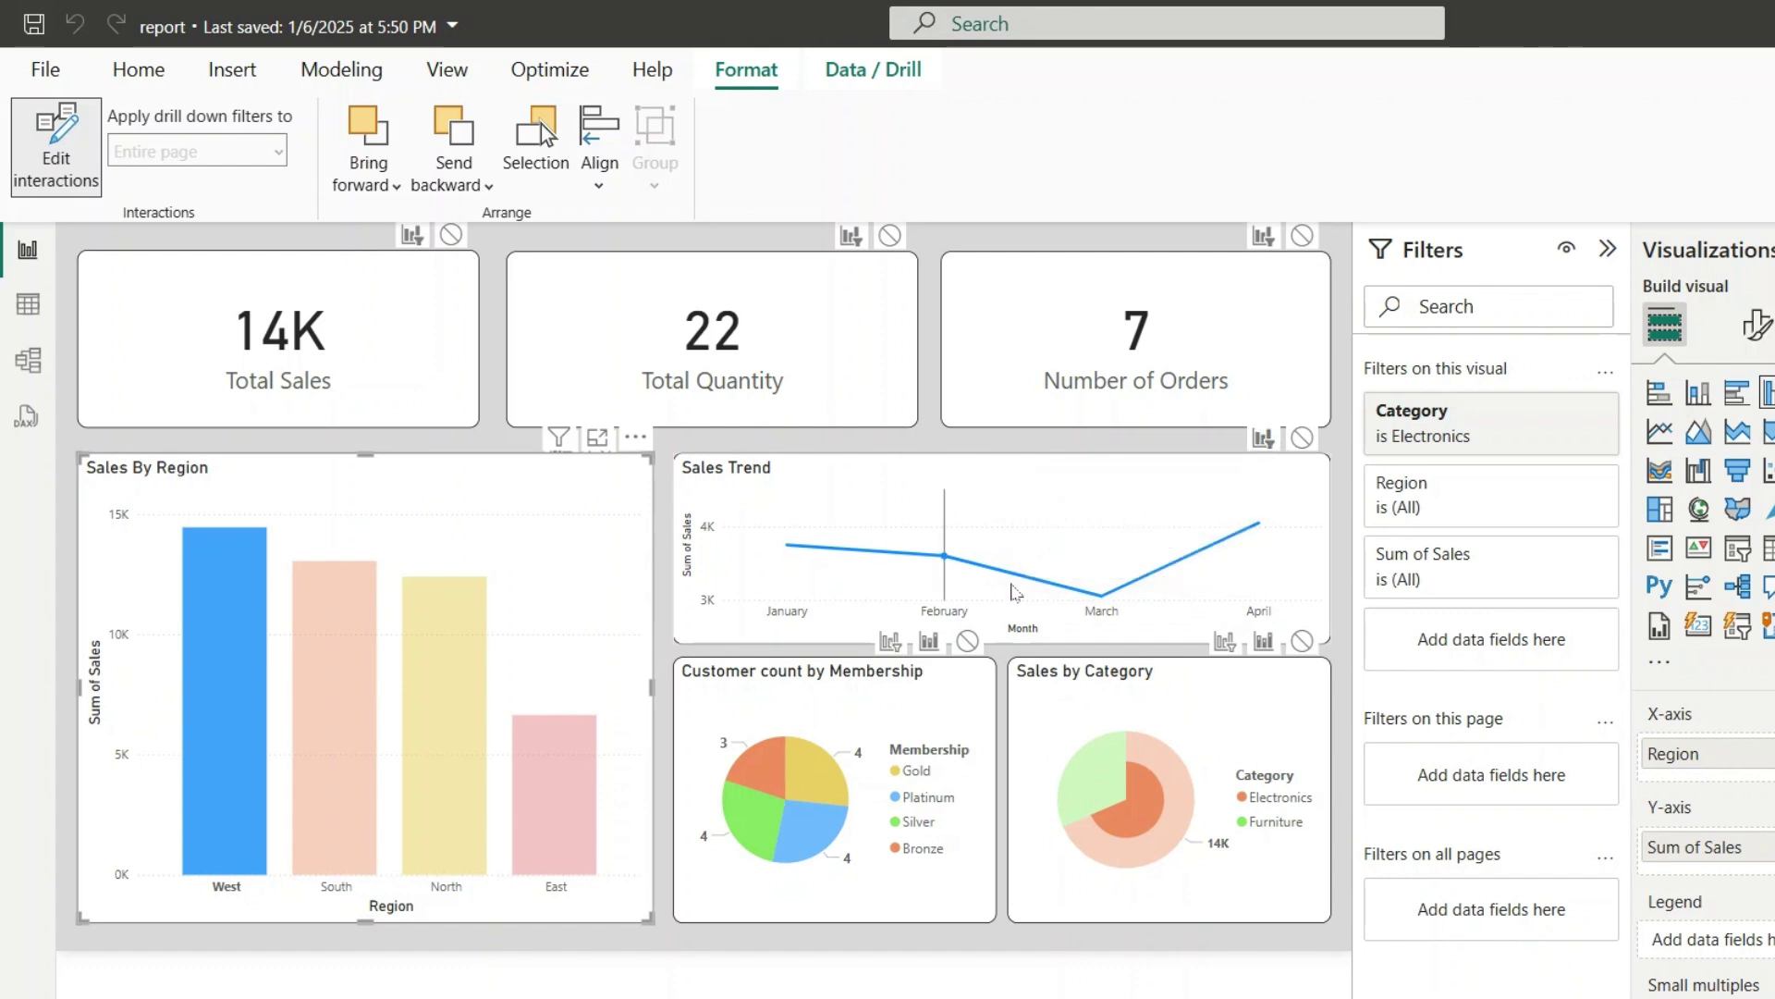
{"action": "mouse_move", "coordinate": [990, 599]}
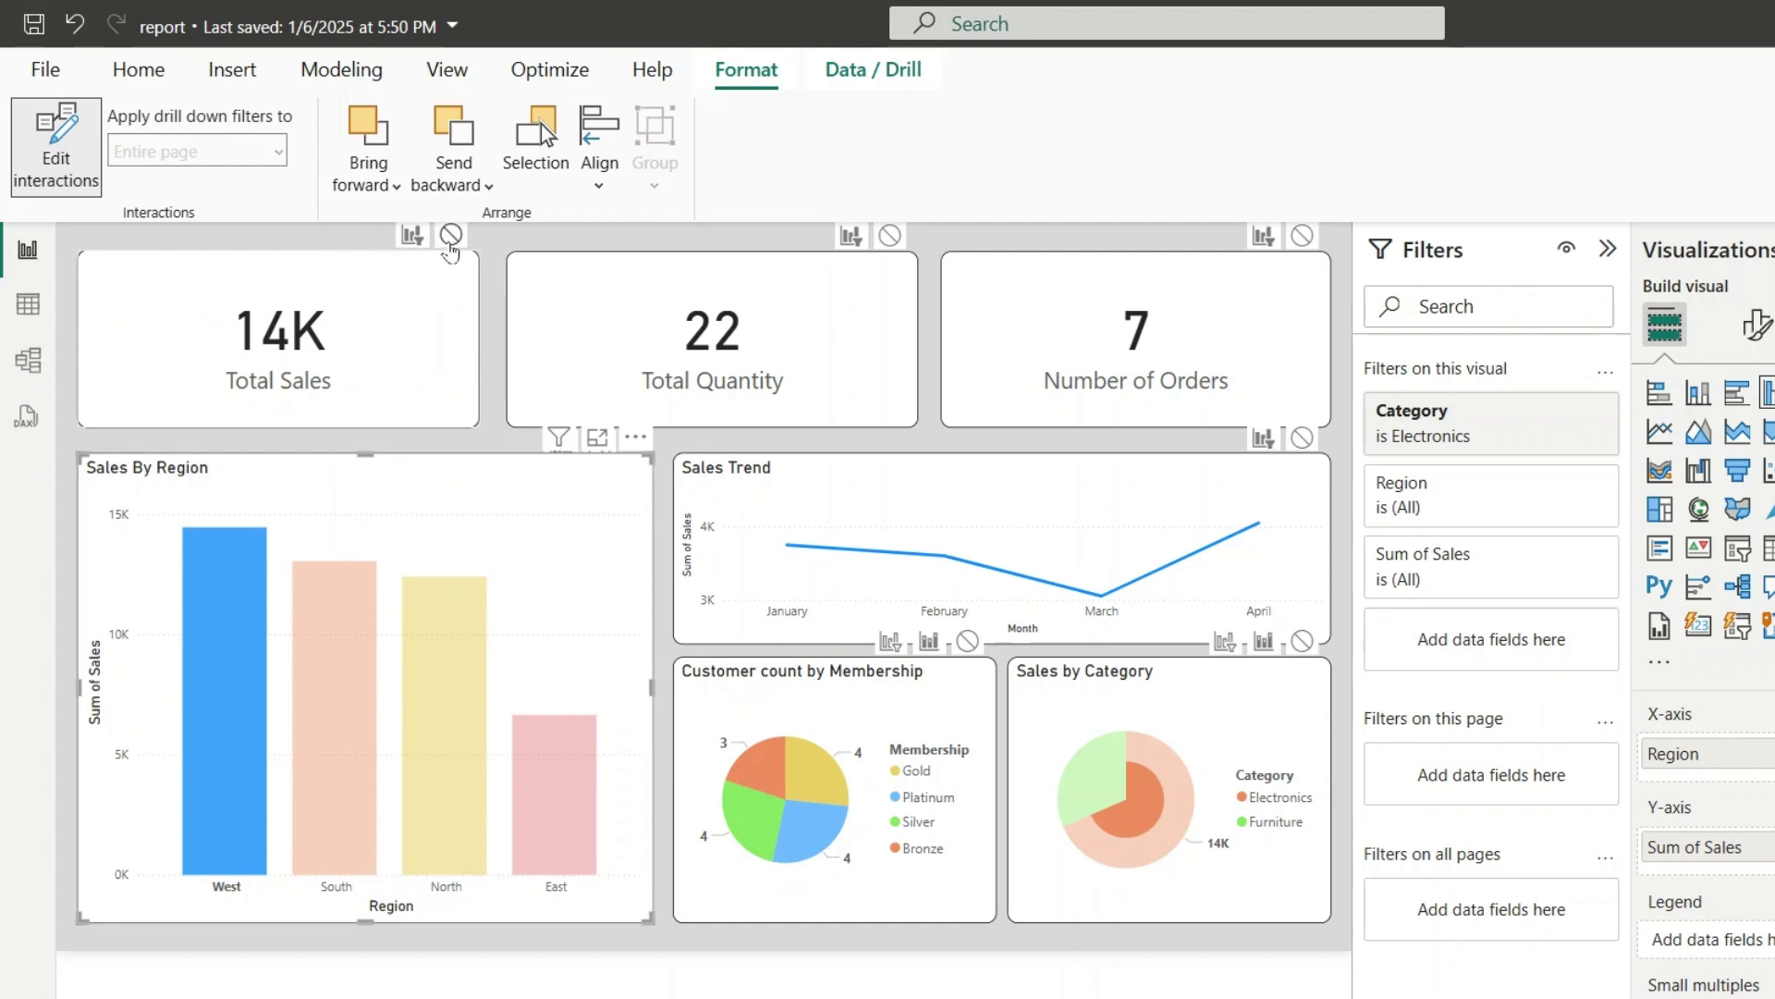
- Set the Total Sales, Total Quantity and Number of Orders cards to no interaction with Sales By Region, and turn off Edit interactions
{"action": "left_click", "coordinate": [450, 236]}
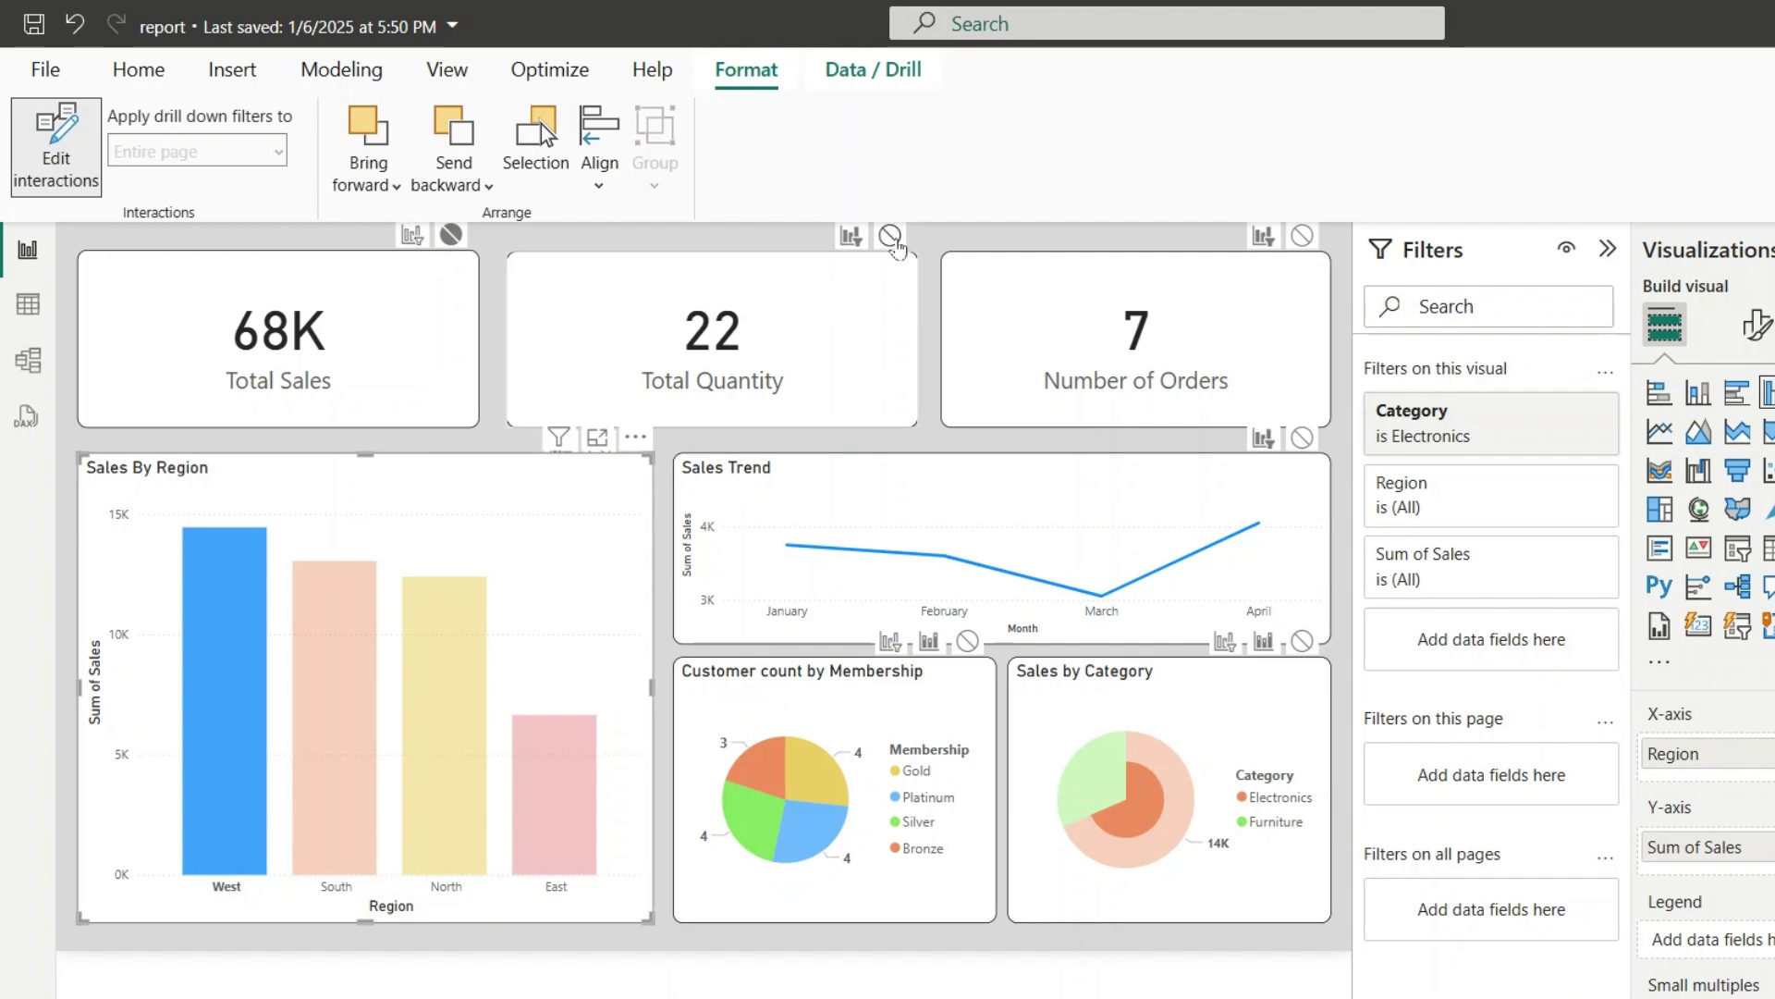
{"action": "left_click", "coordinate": [890, 237]}
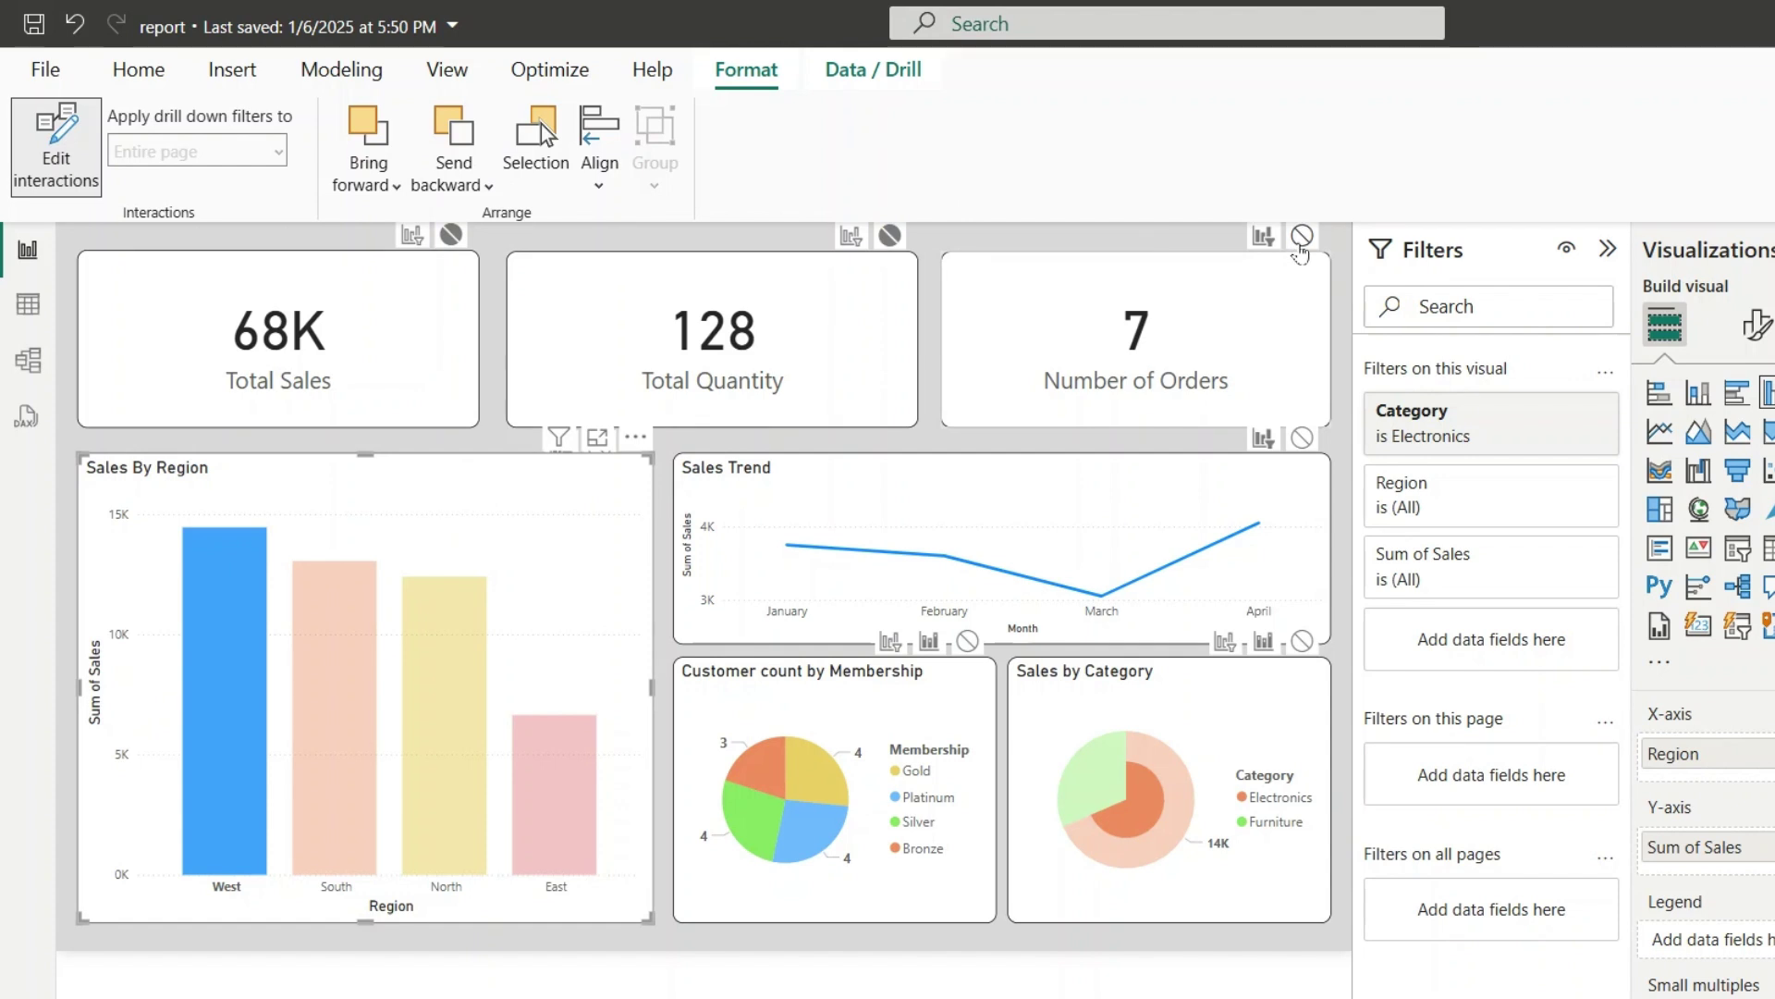
{"action": "left_click", "coordinate": [1302, 235]}
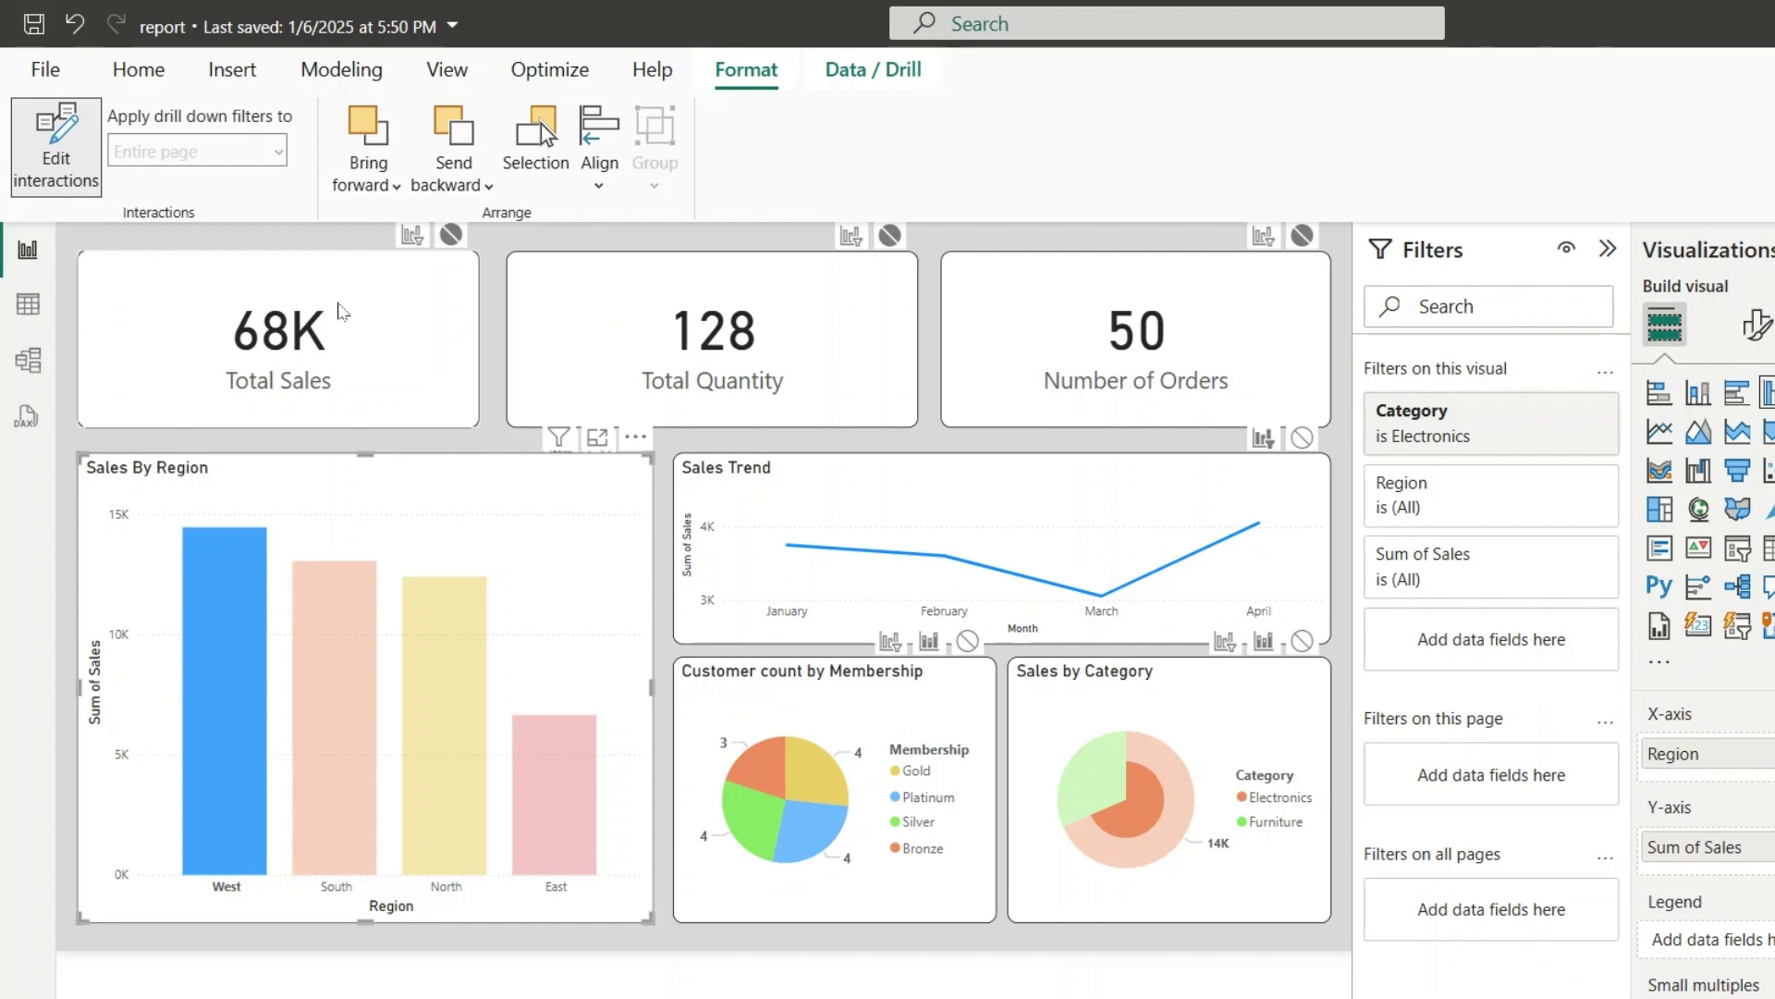
{"action": "left_click", "coordinate": [337, 309]}
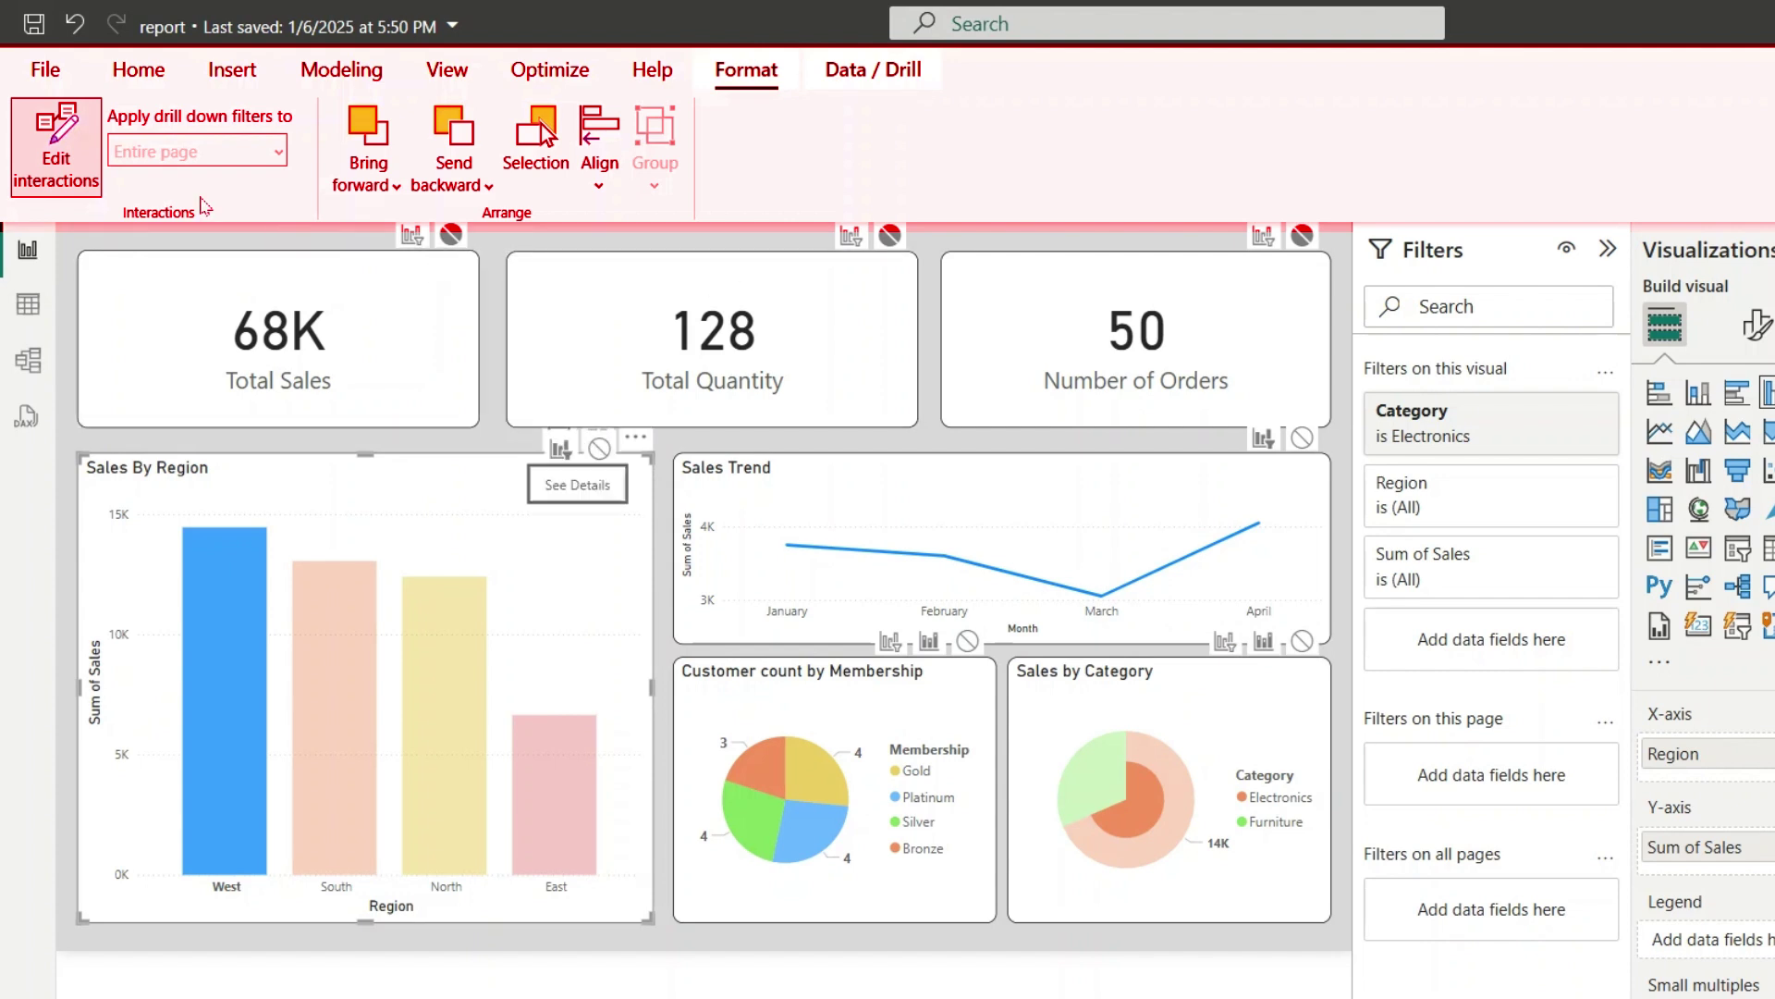
{"action": "left_click", "coordinate": [51, 165]}
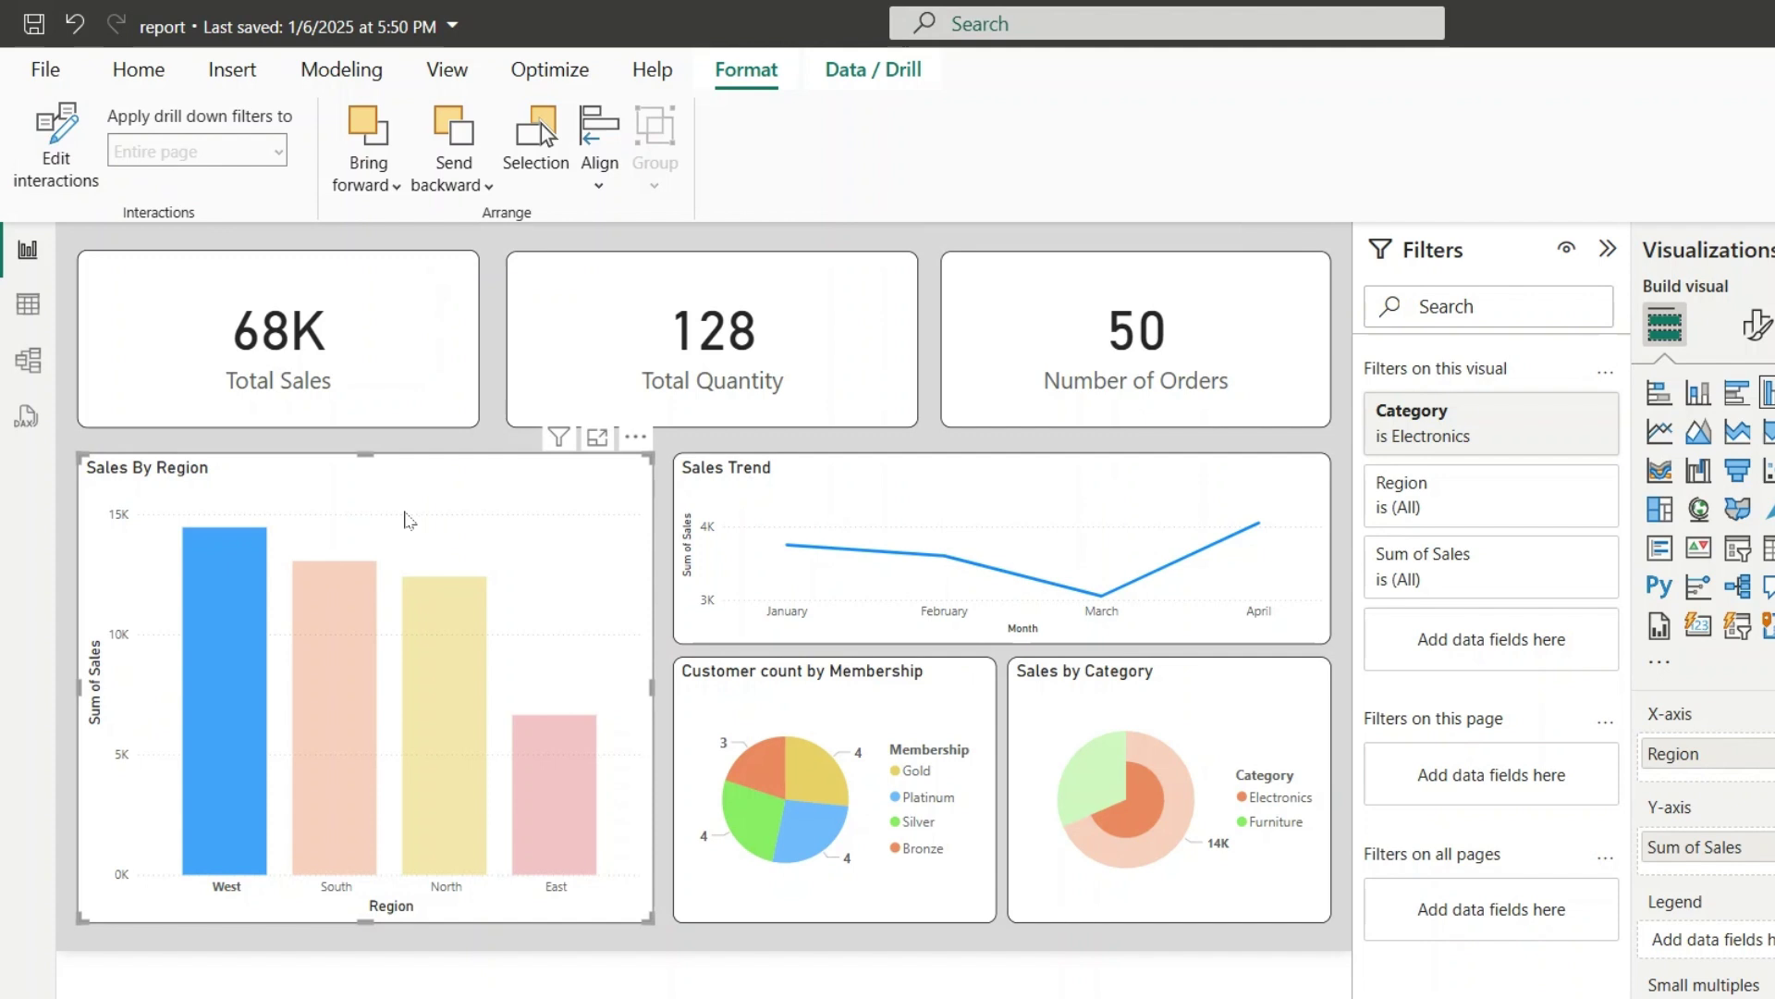
- Check the edited interactions by selecting the South, North, East and West bars of Sales By Region in turn
{"action": "left_click", "coordinate": [410, 519]}
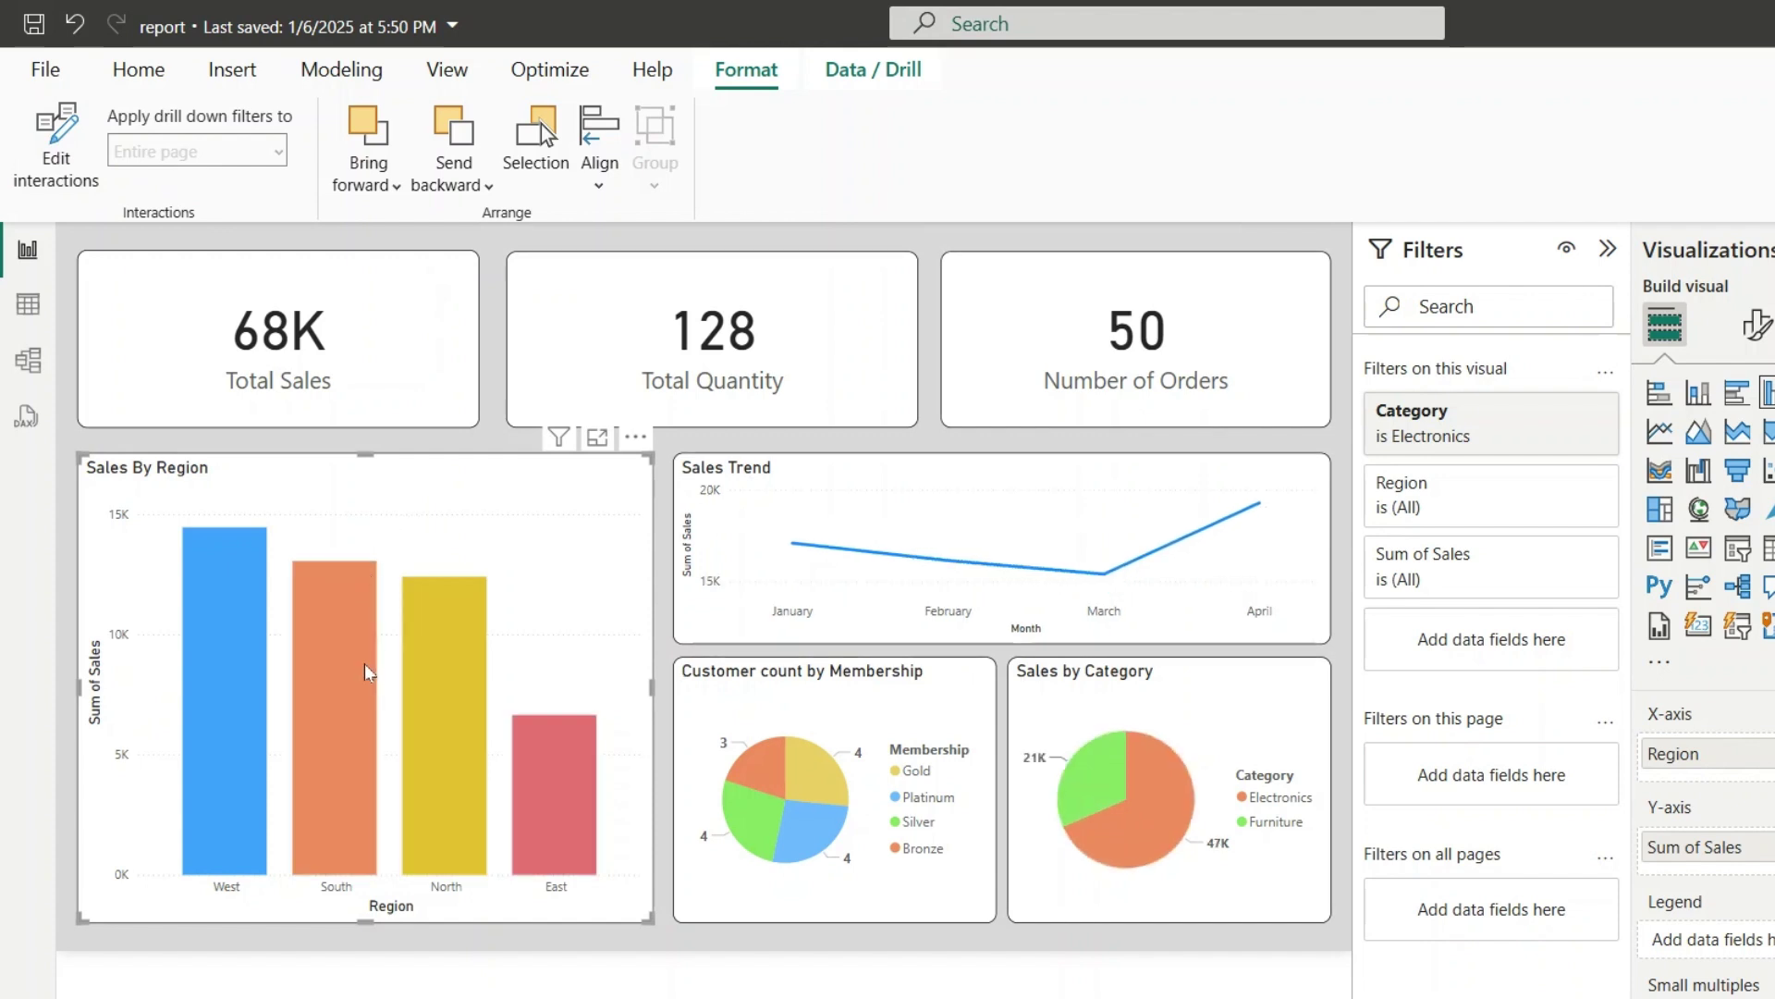
{"action": "mouse_move", "coordinate": [358, 667]}
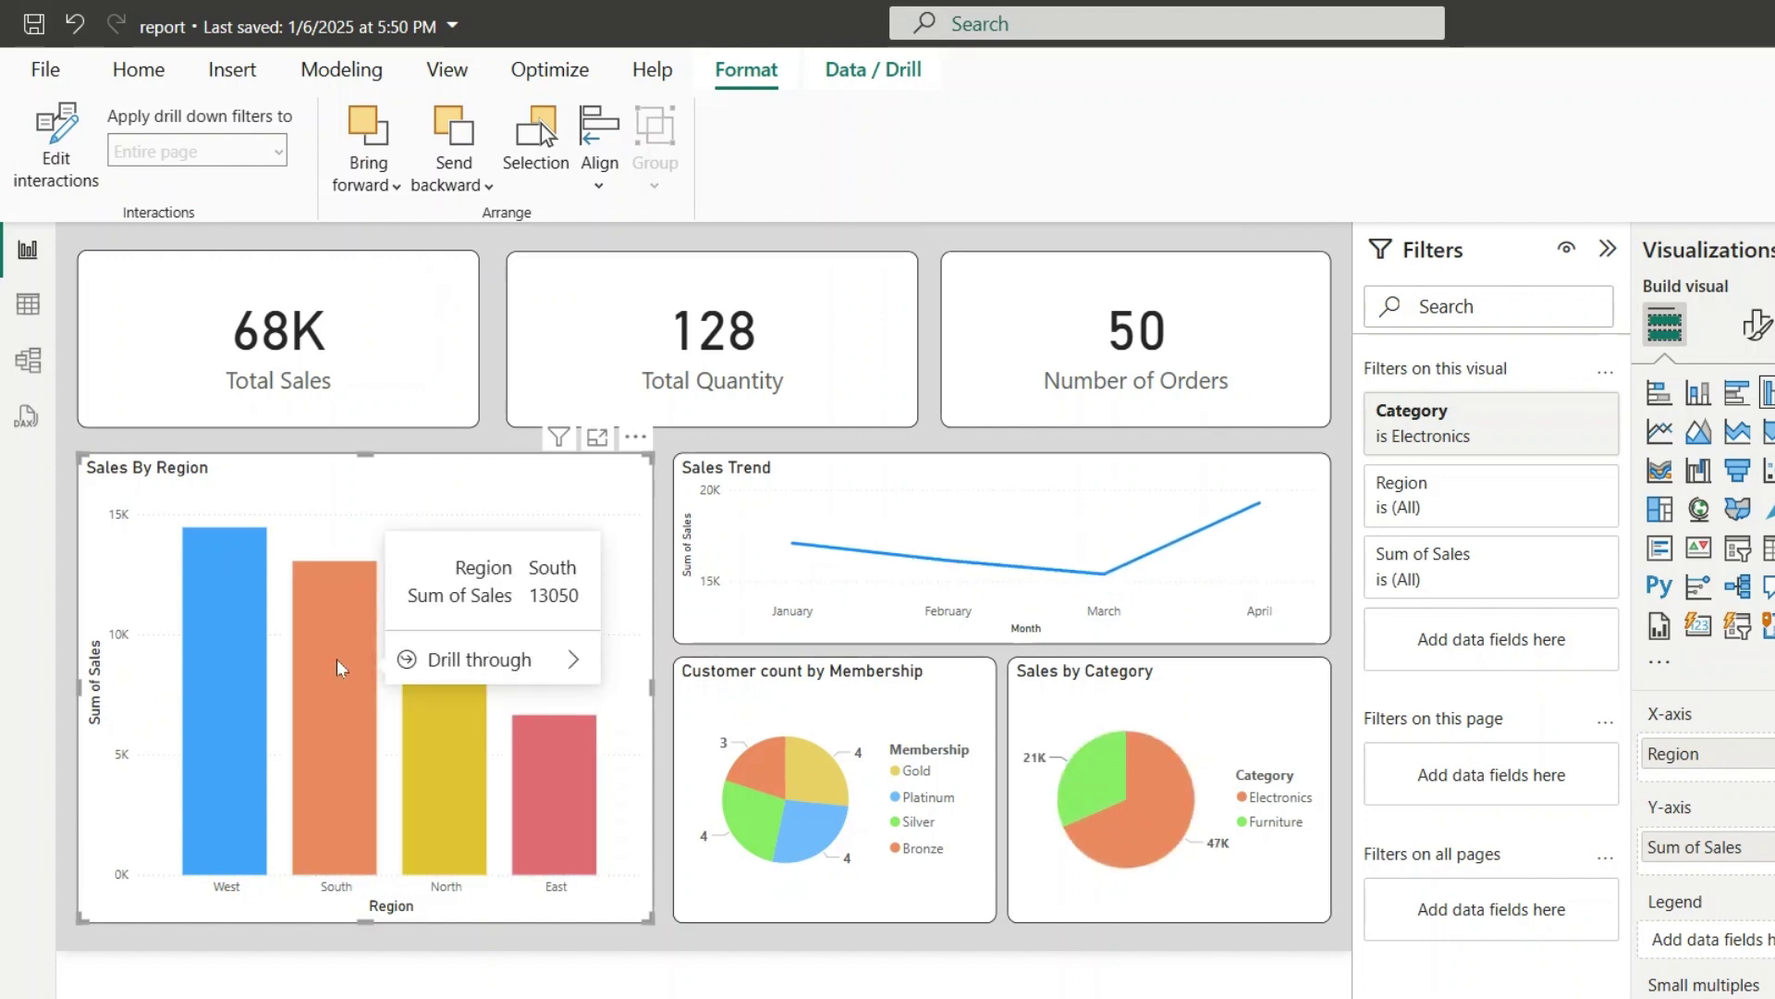
{"action": "left_click", "coordinate": [341, 668]}
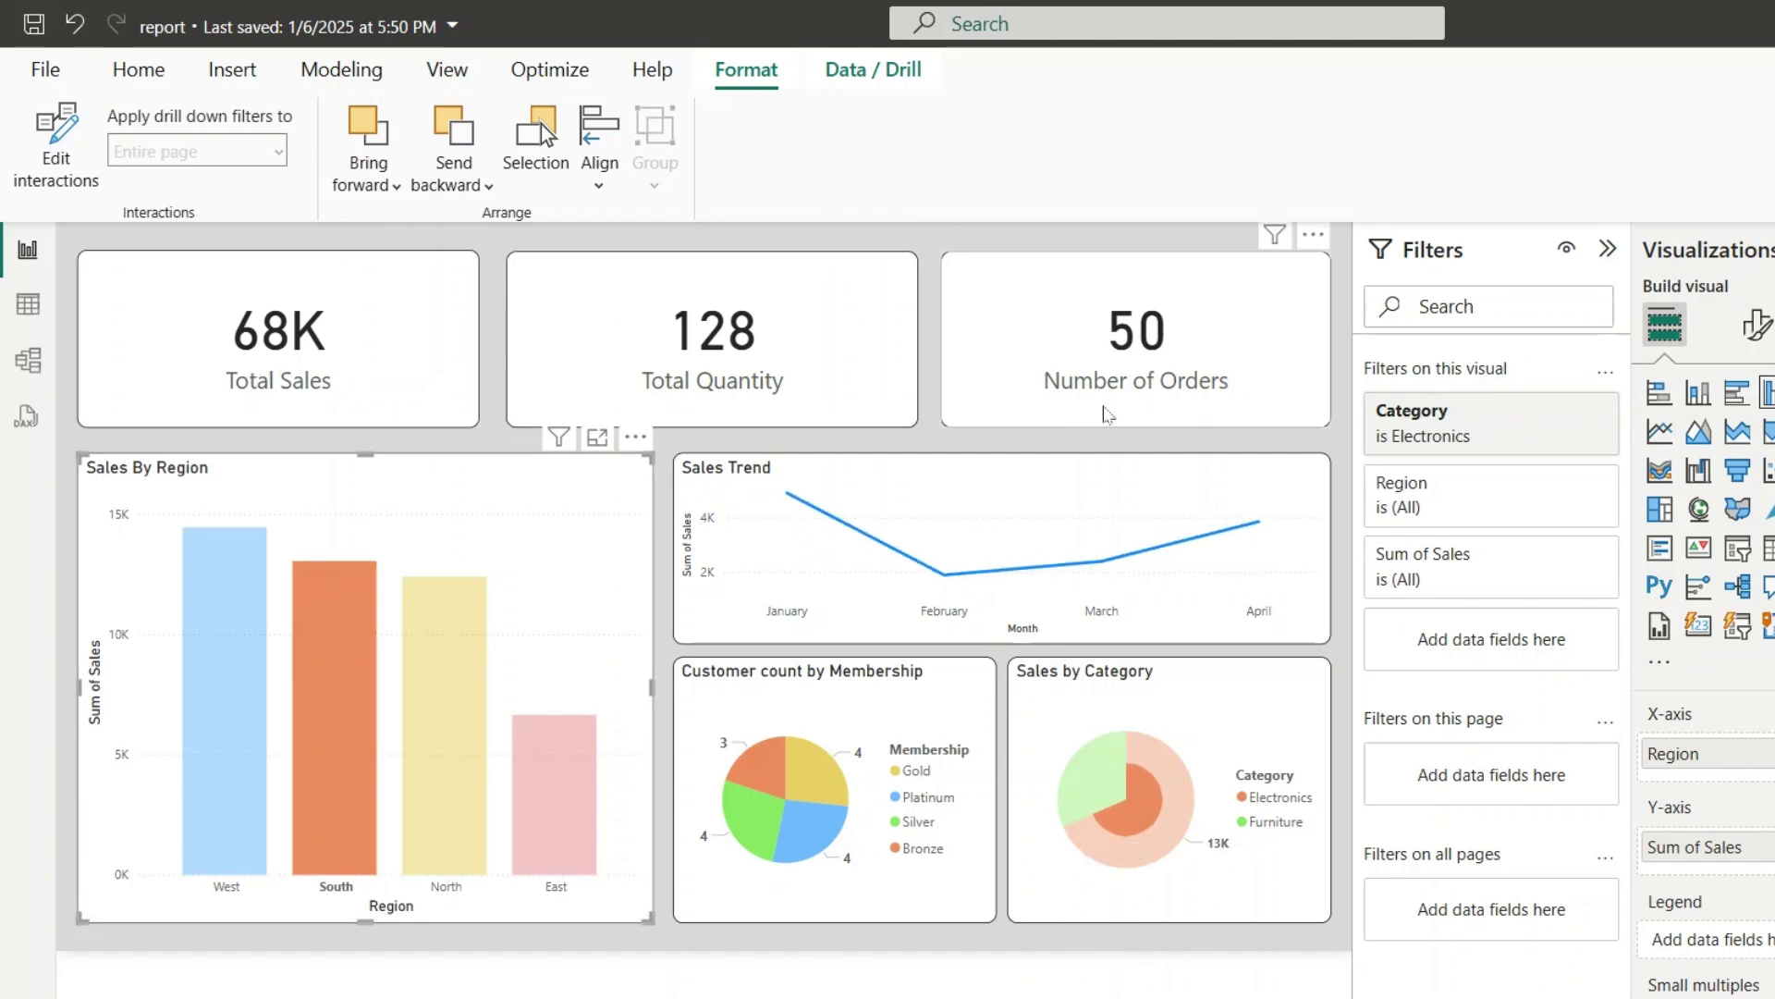
{"action": "left_click", "coordinate": [449, 733]}
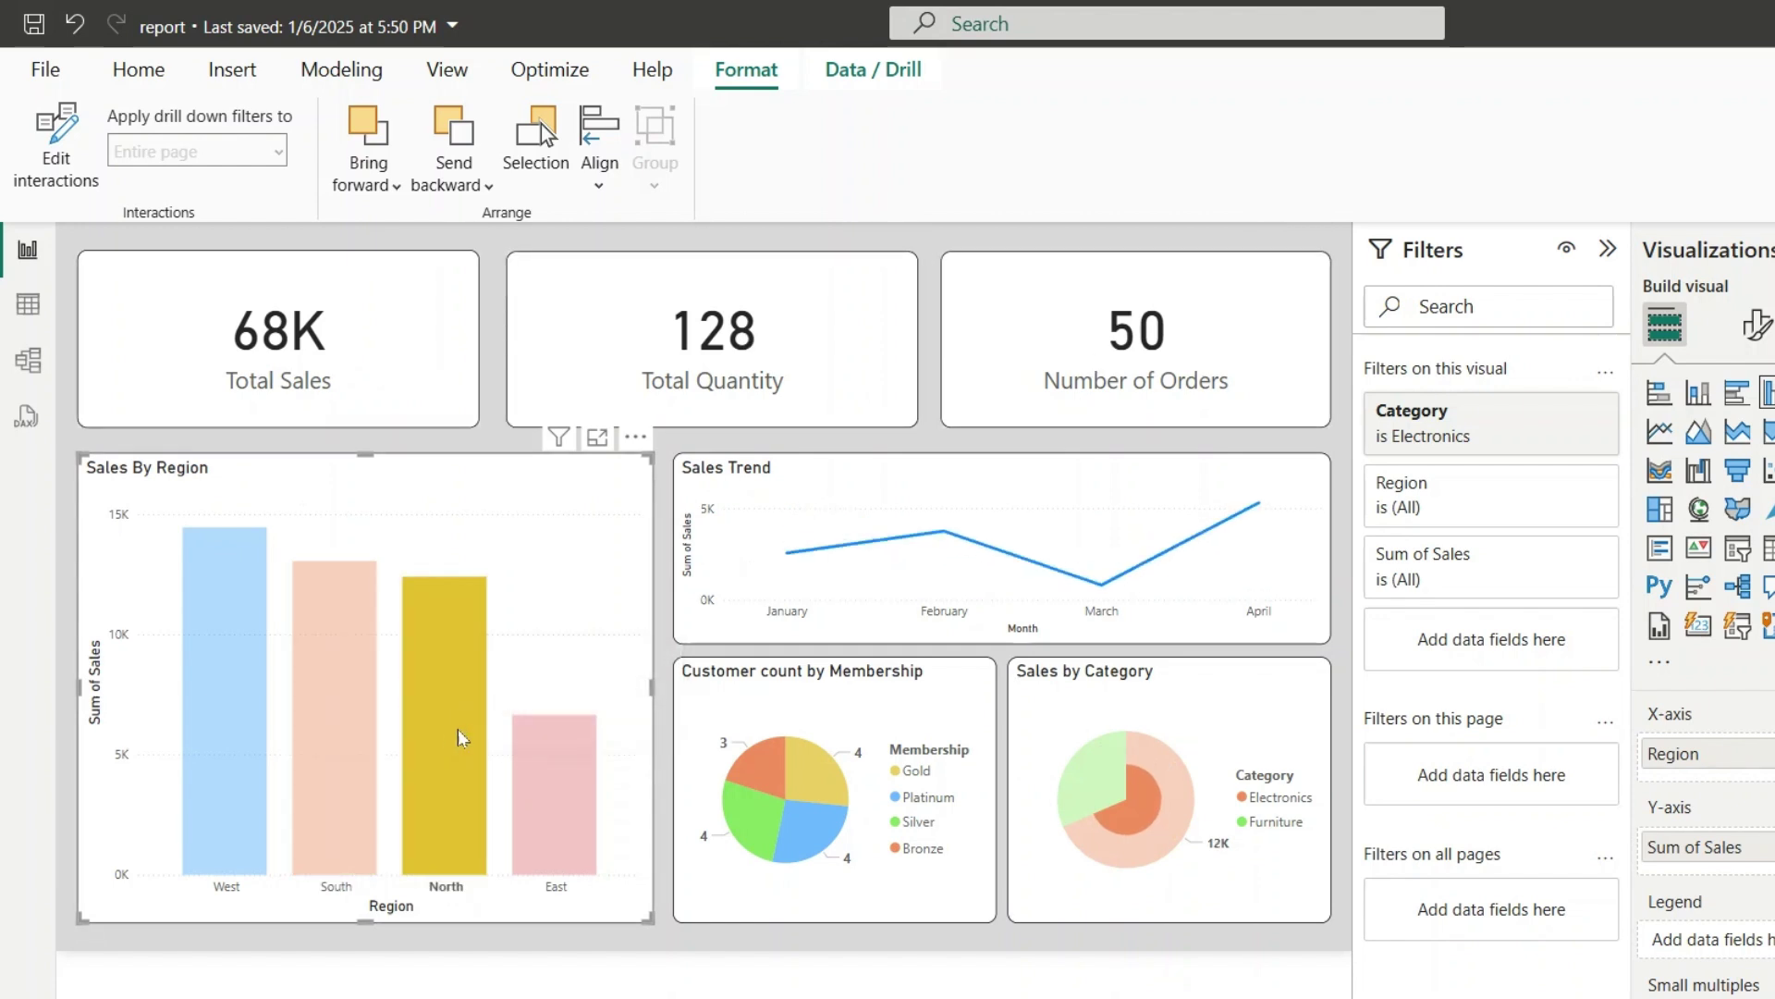
{"action": "left_click", "coordinate": [572, 809]}
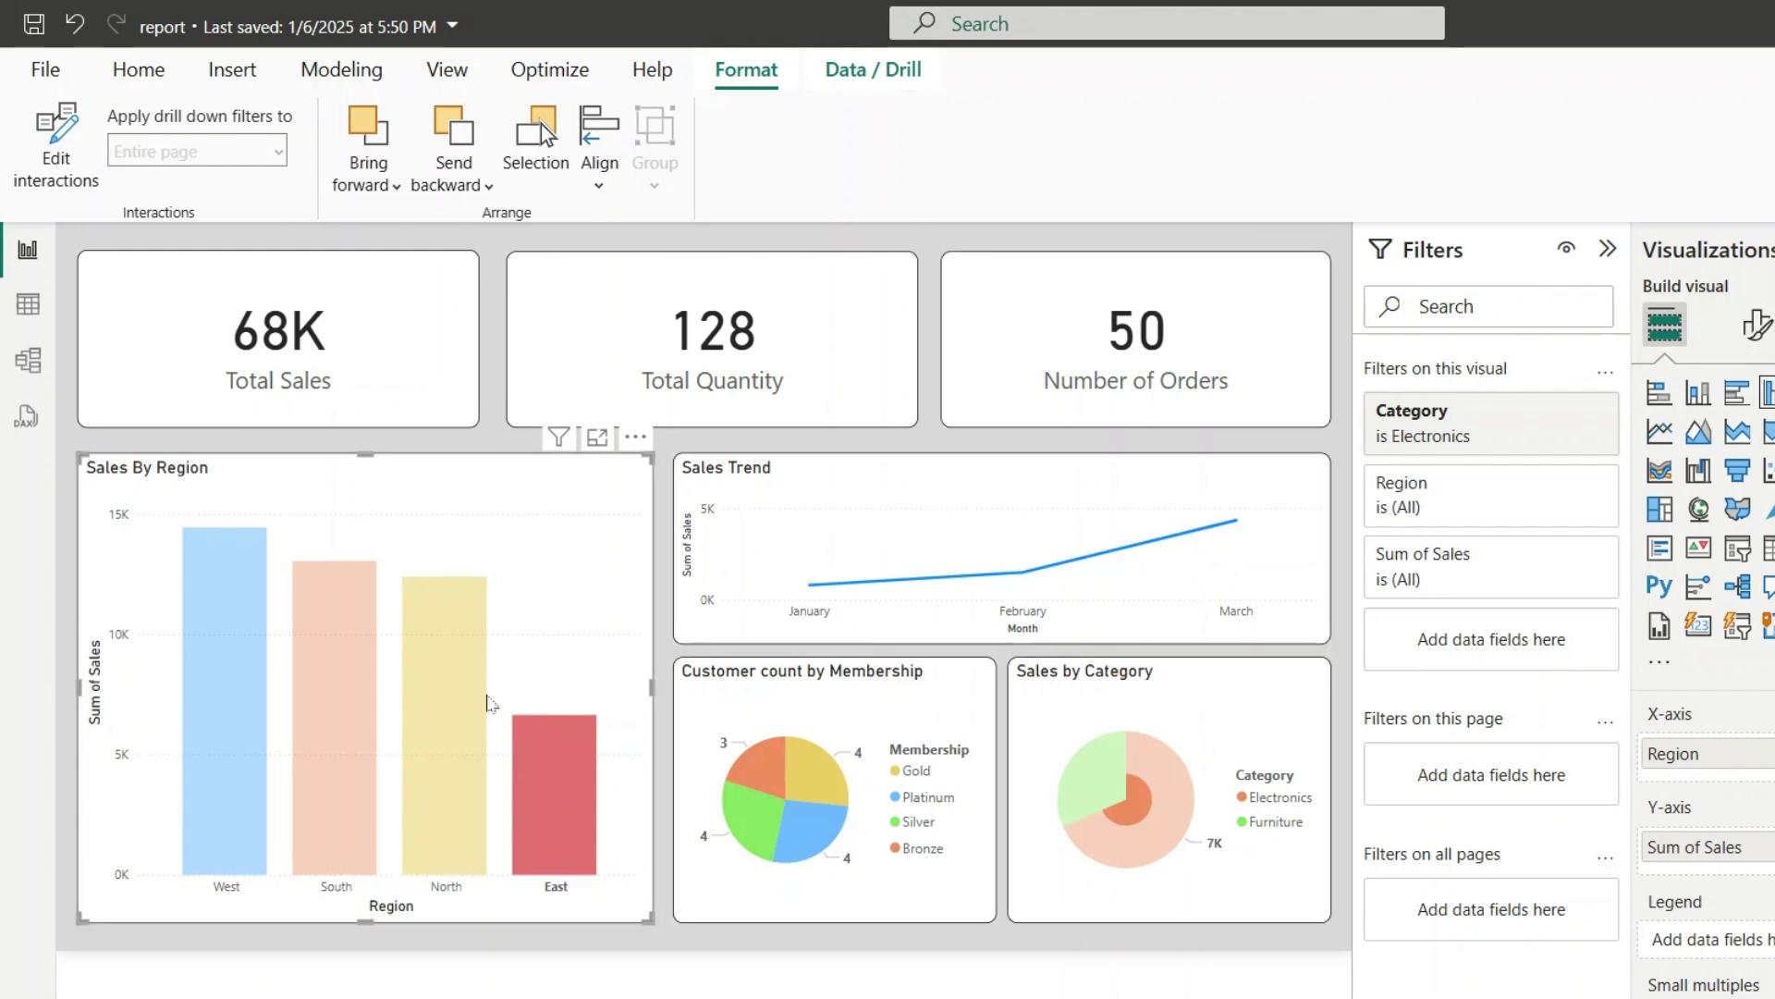
{"action": "left_click", "coordinate": [438, 742]}
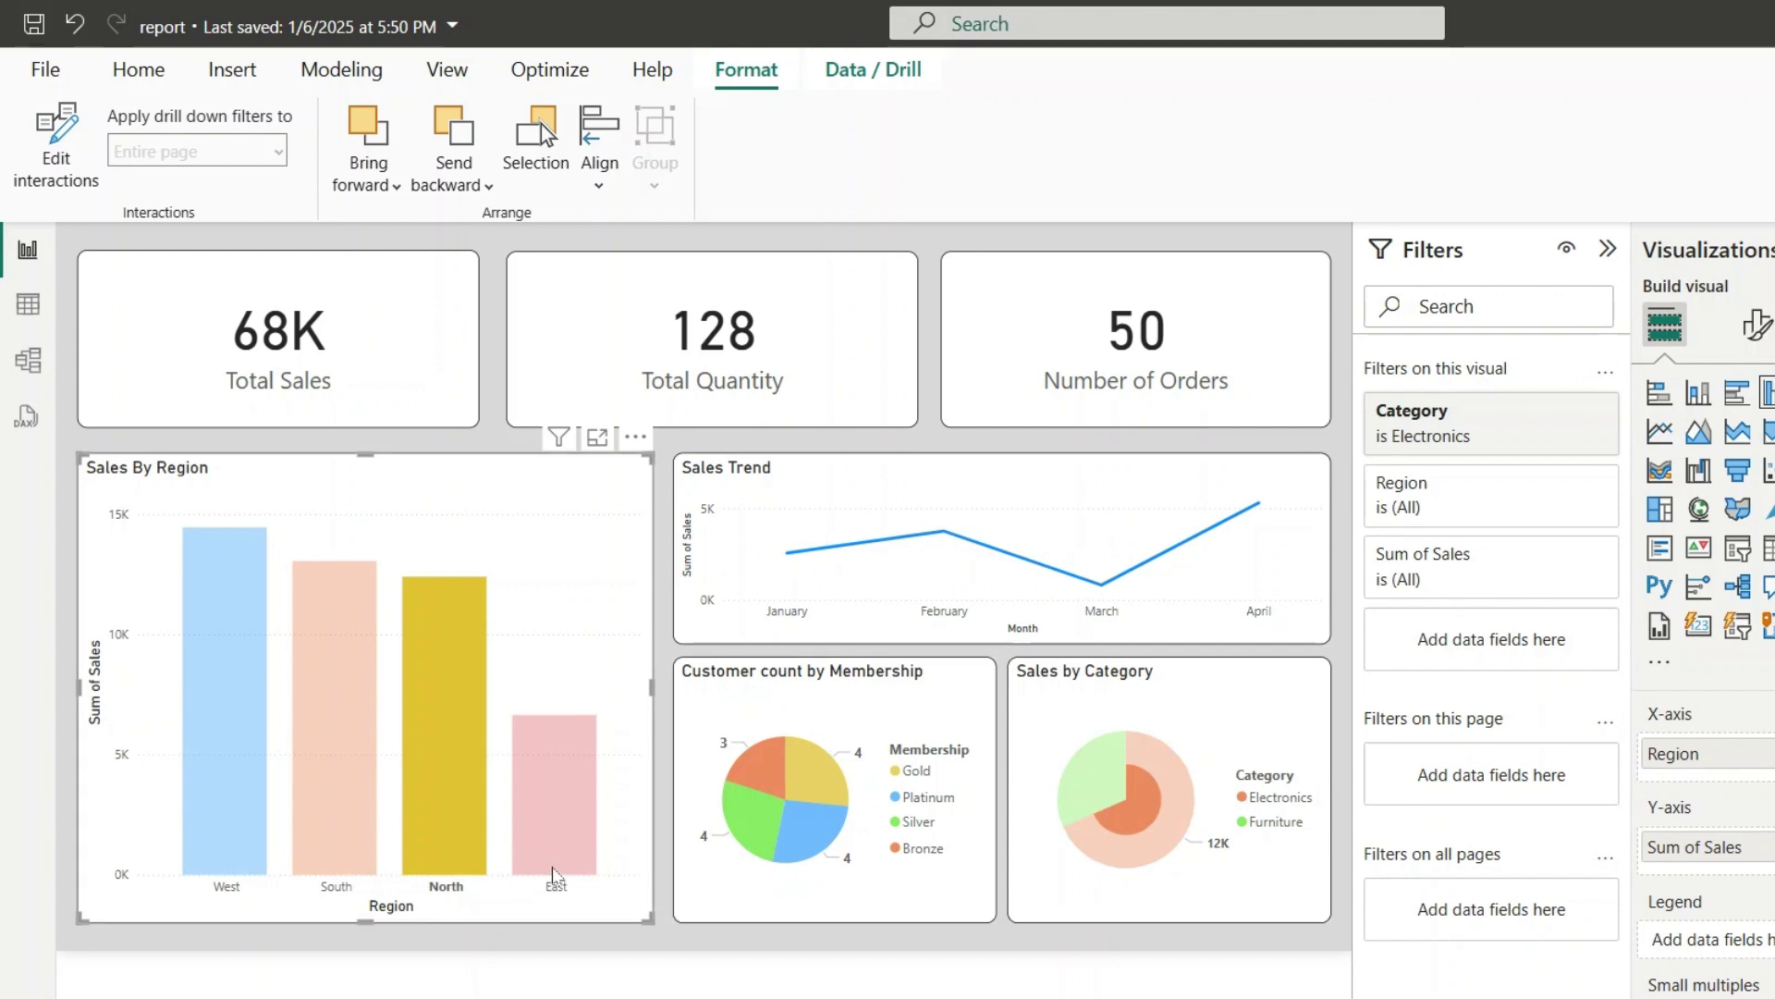
{"action": "mouse_move", "coordinate": [354, 816]}
{"action": "left_click", "coordinate": [225, 795]}
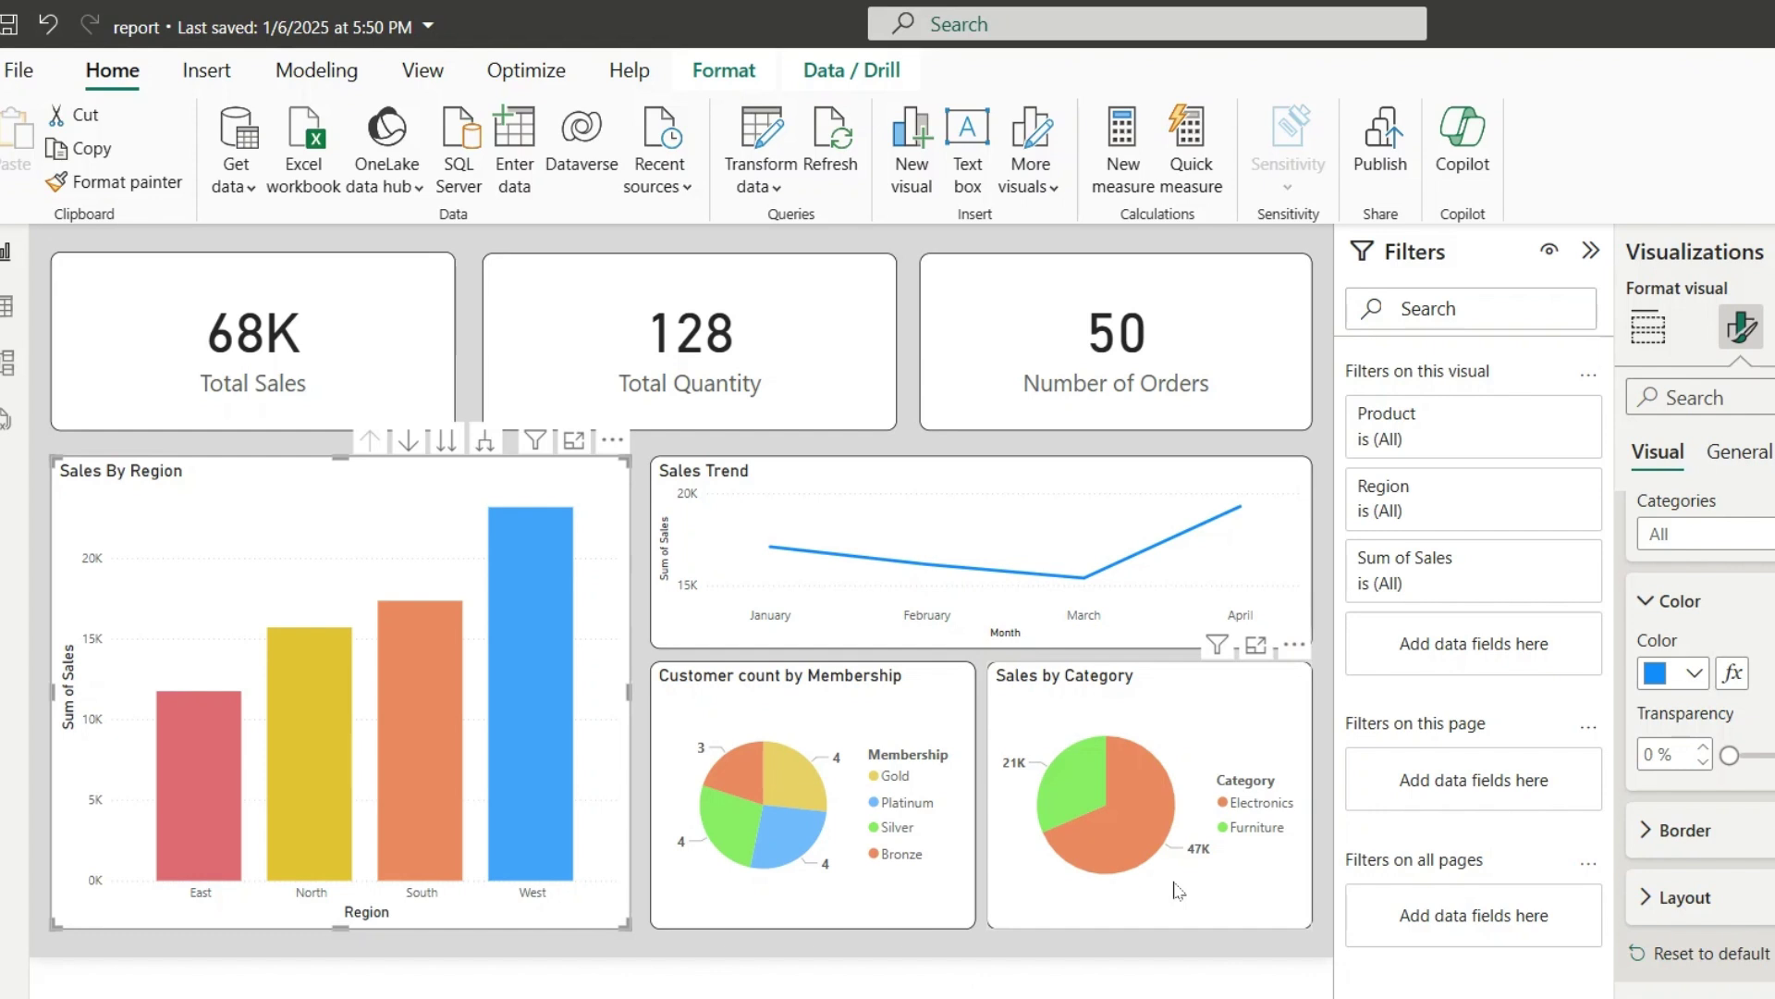
- Turn on drill-down mode for Sales By Region and drill into North and South, returning to the region level after each
{"action": "left_click", "coordinate": [206, 71]}
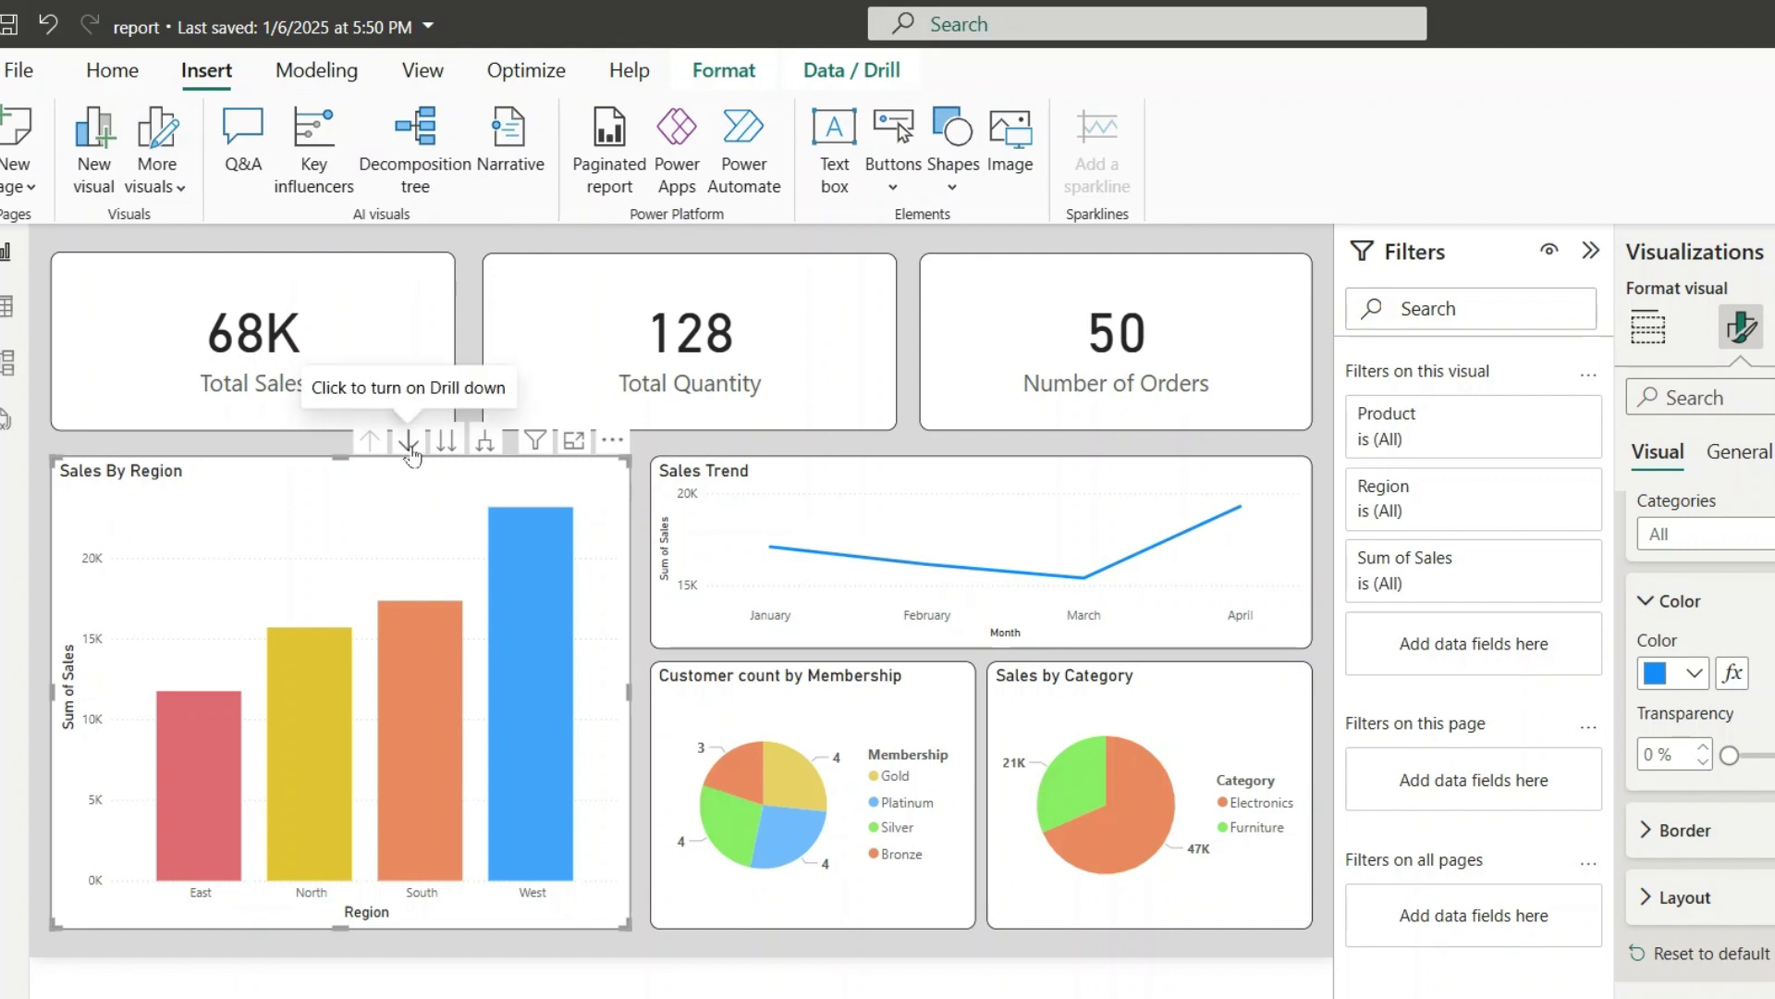
{"action": "left_click", "coordinate": [409, 444]}
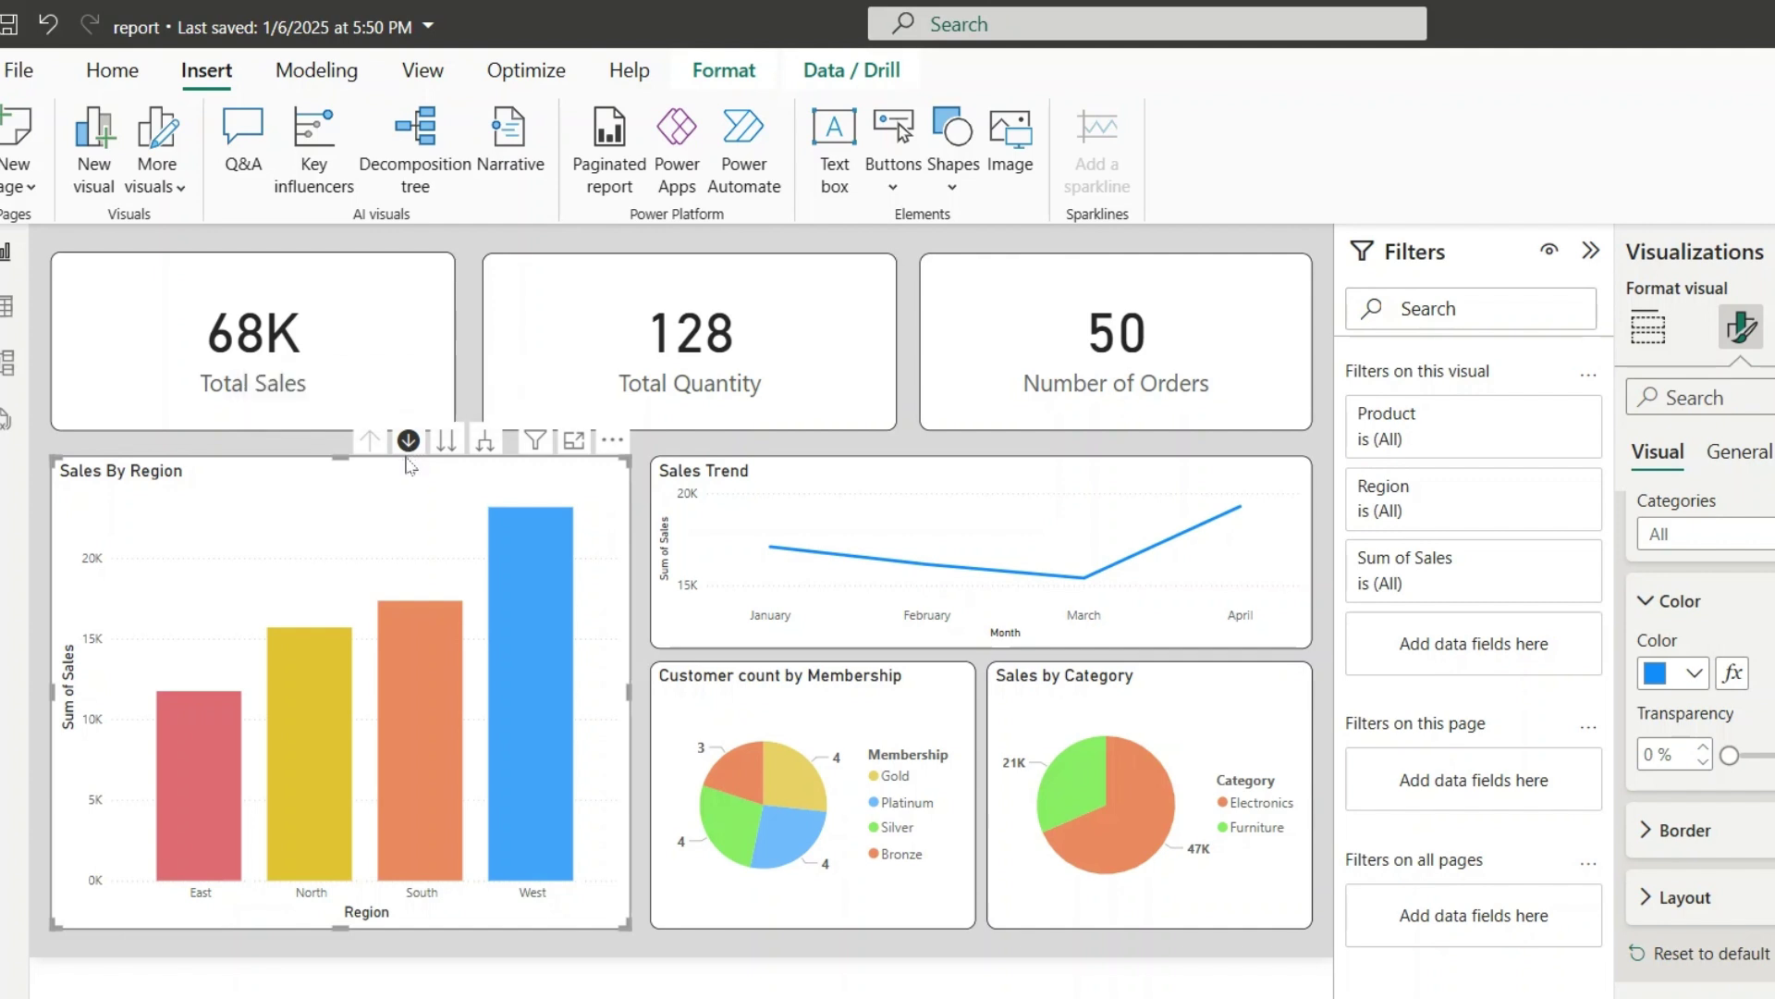
{"action": "left_click", "coordinate": [335, 705]}
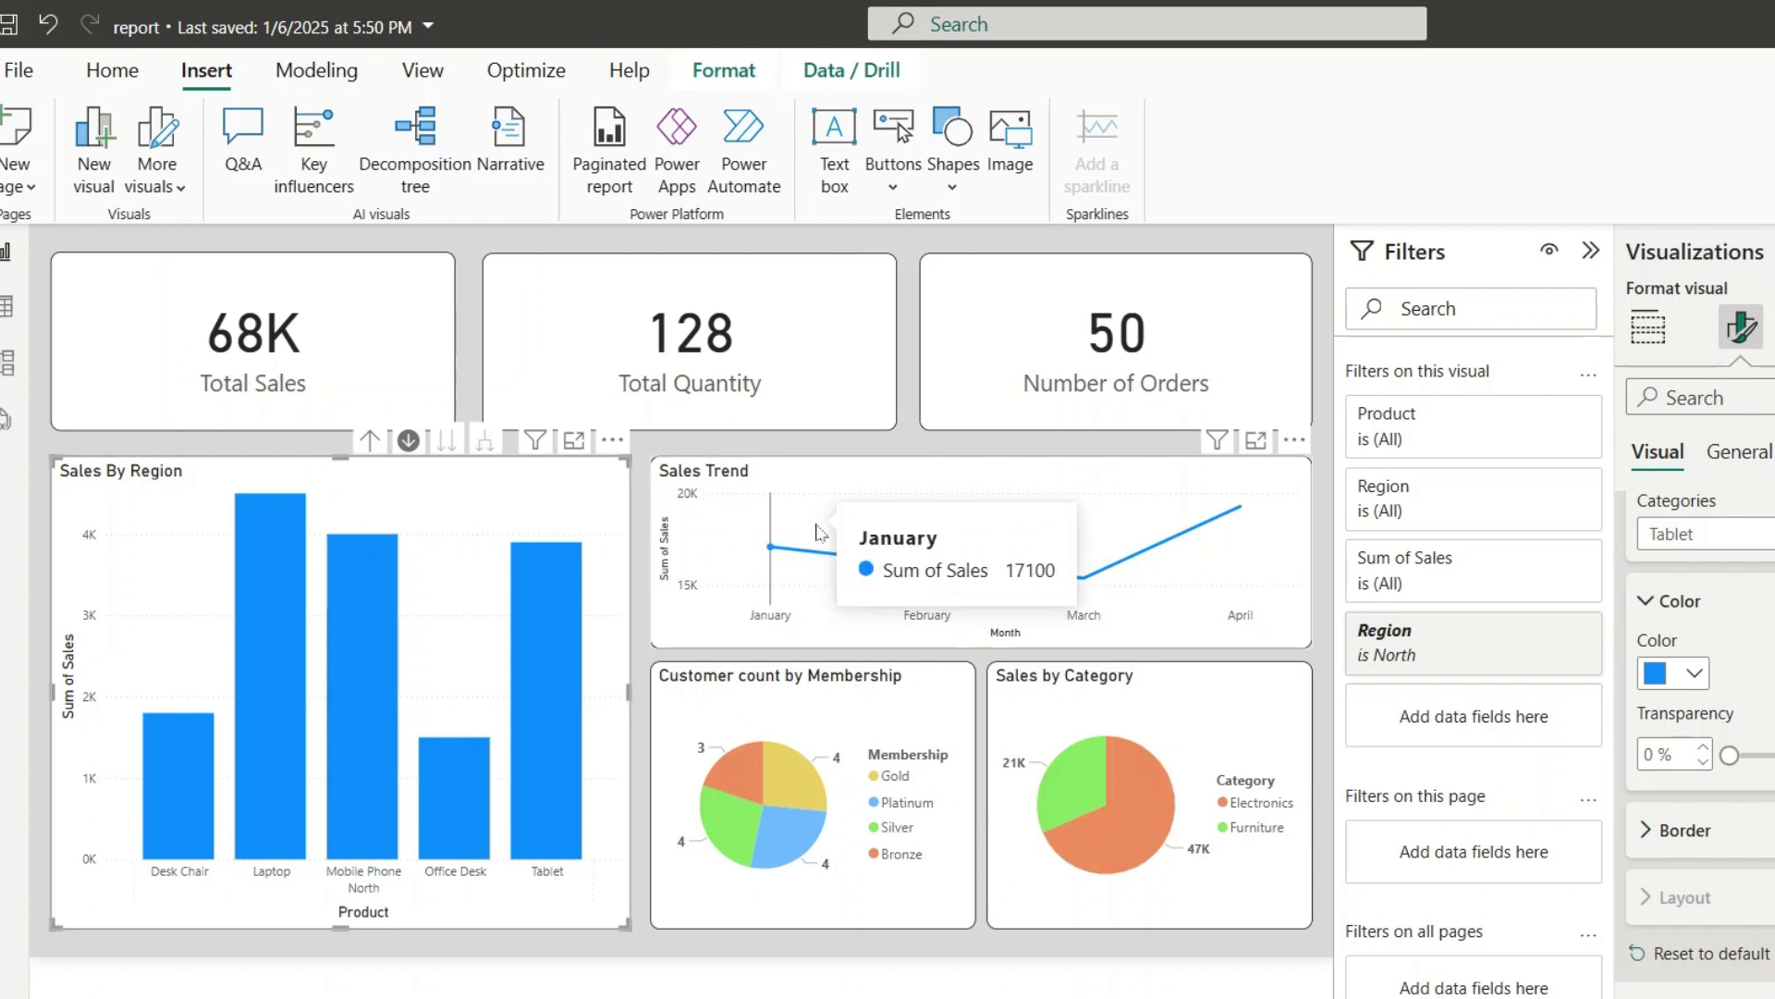
{"action": "left_click", "coordinate": [370, 441]}
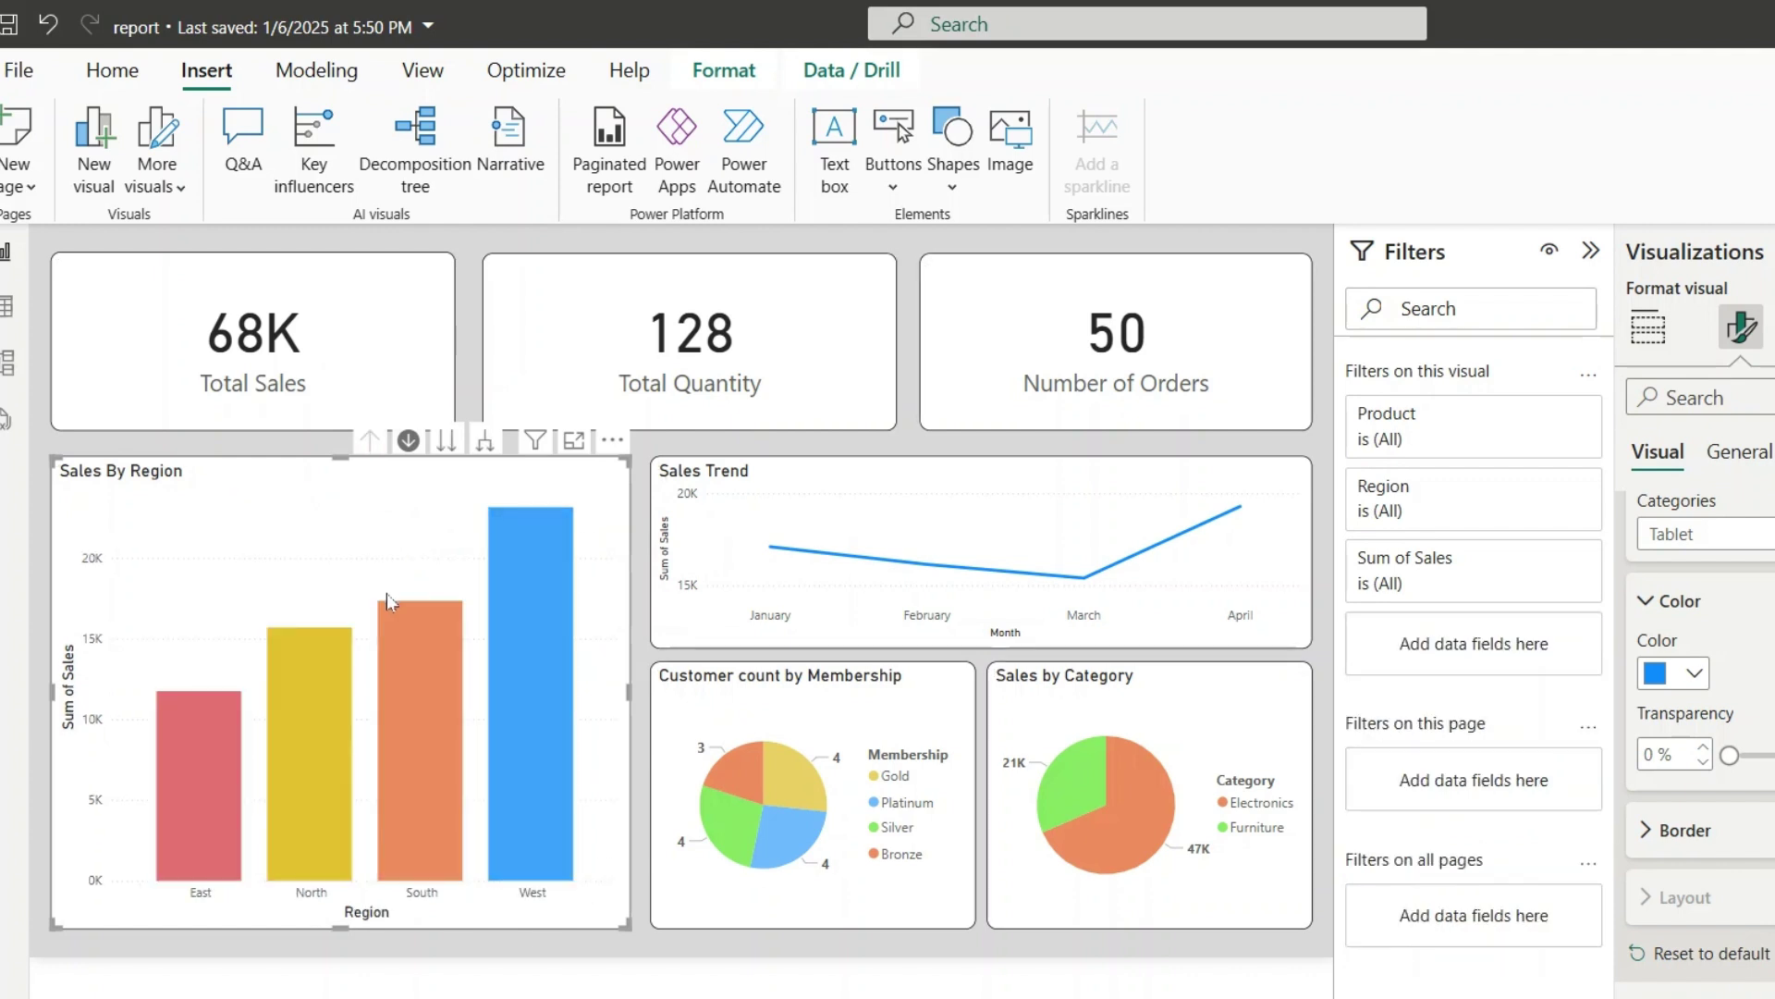
{"action": "left_click", "coordinate": [413, 675]}
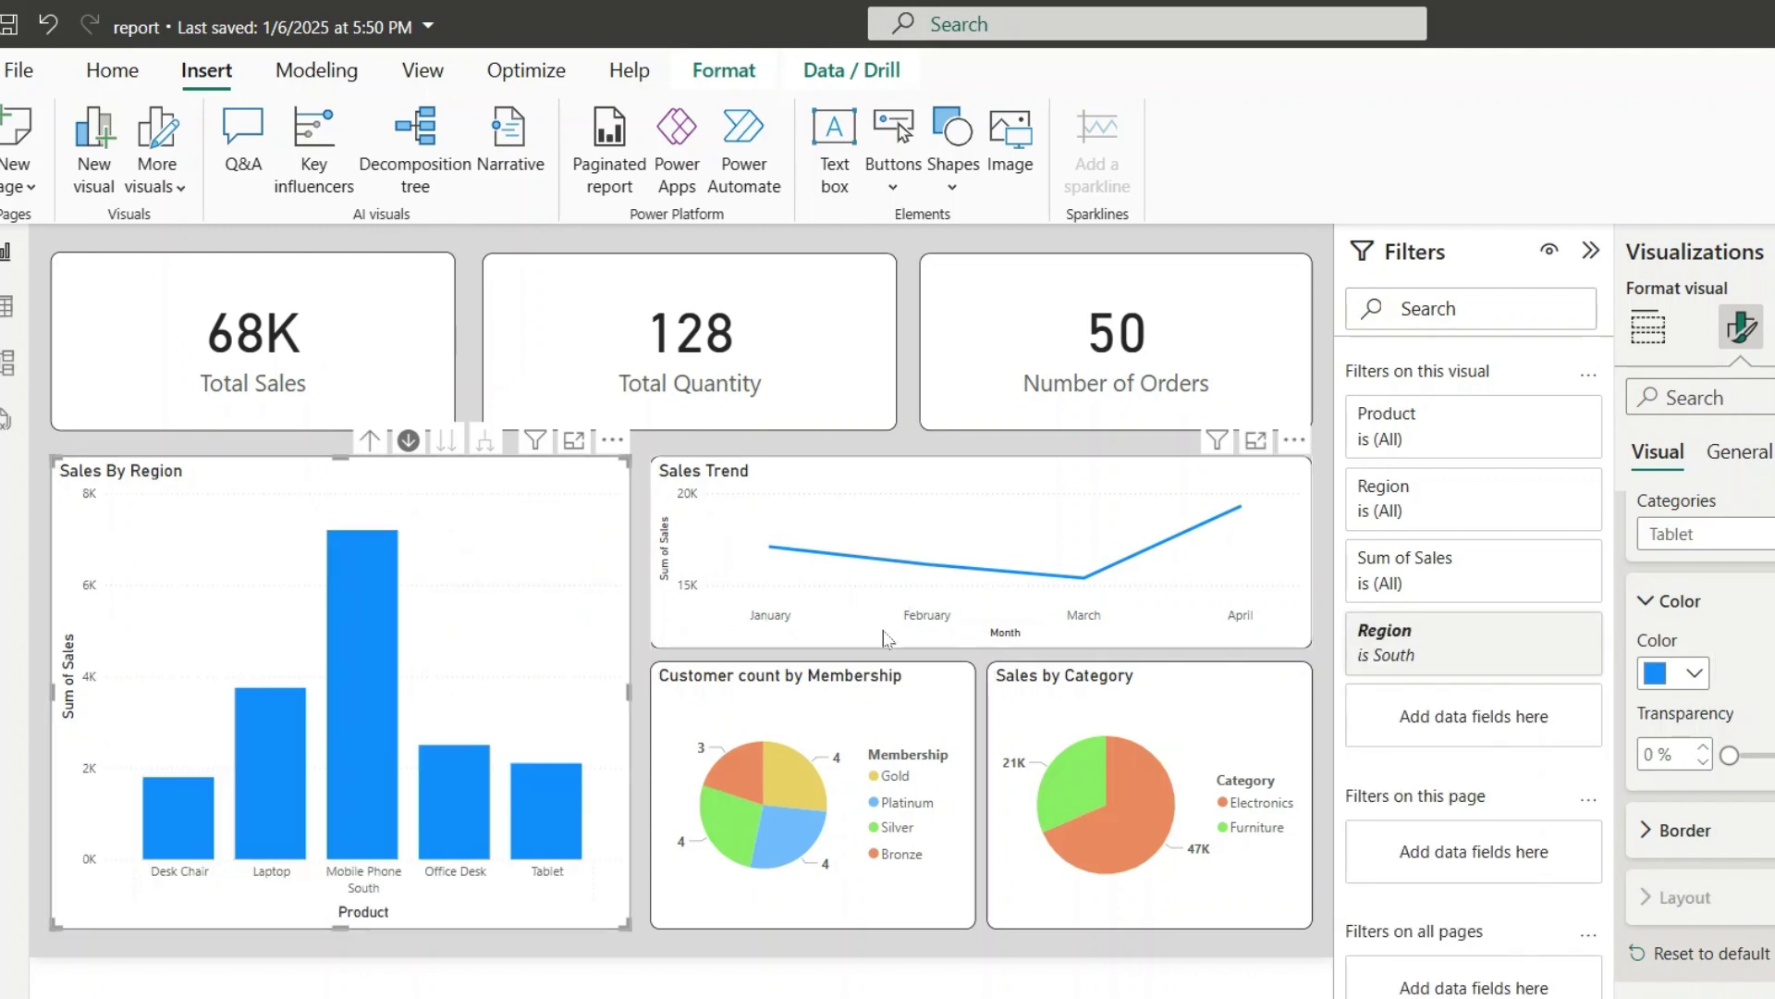
{"action": "left_click", "coordinate": [369, 441]}
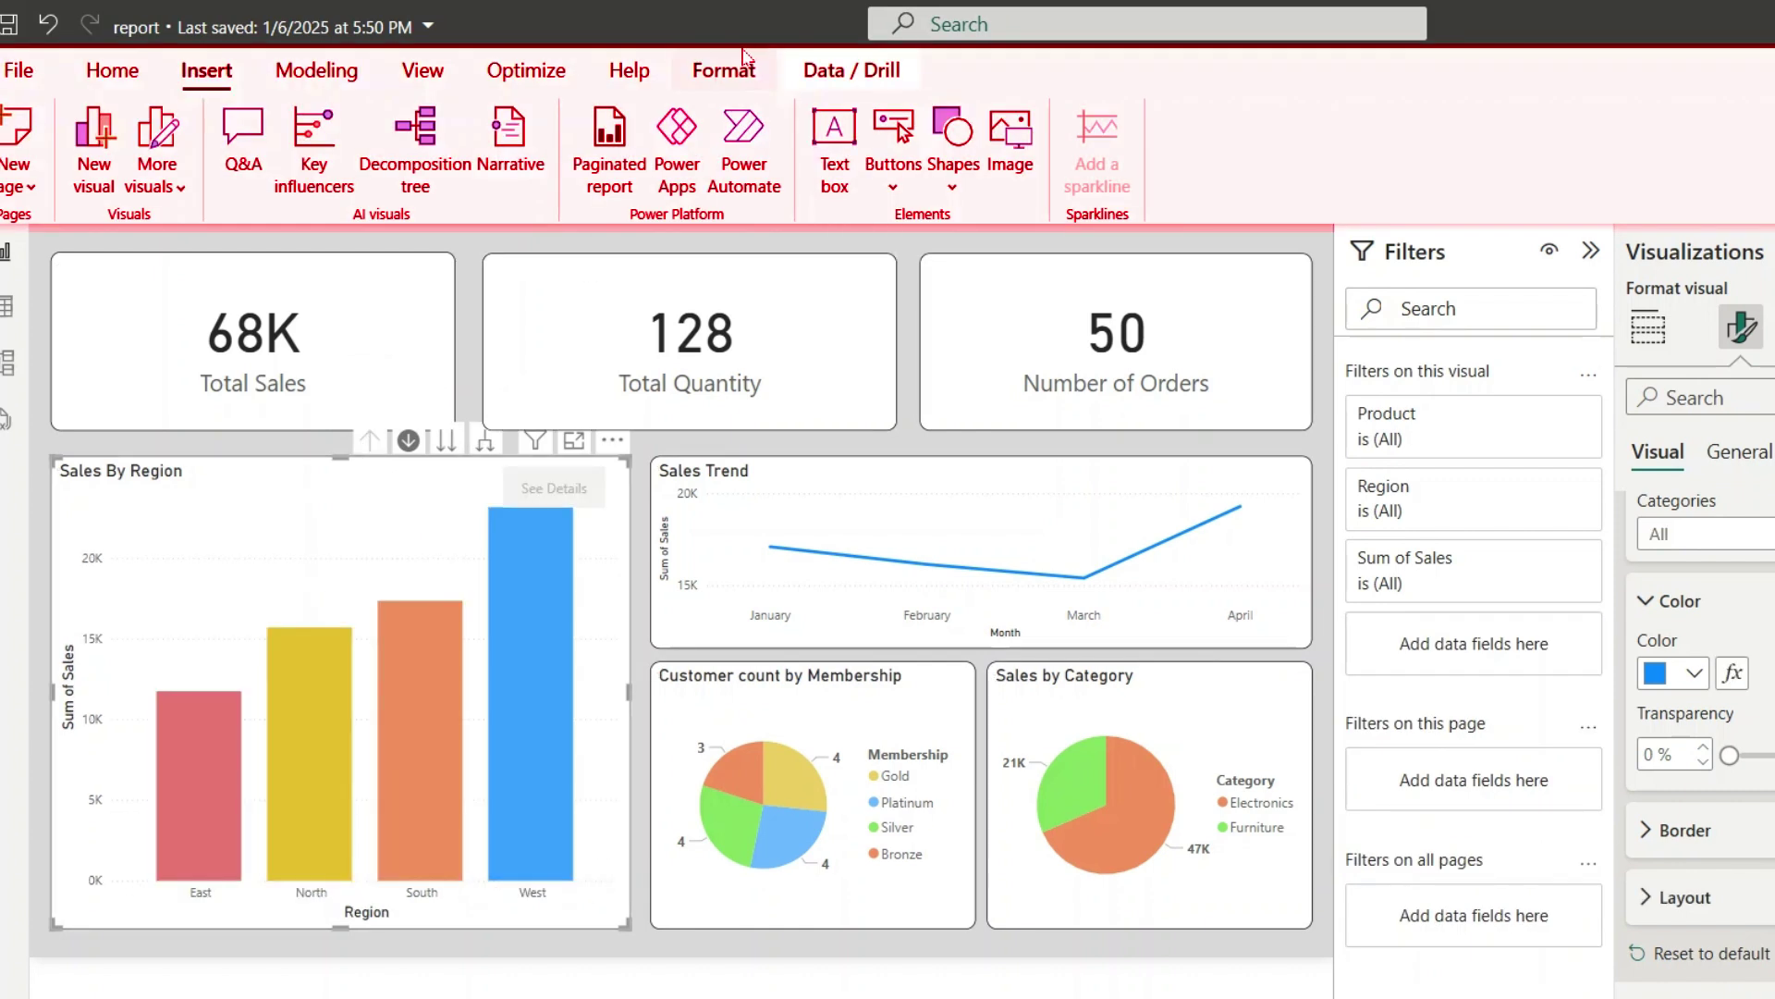
- Apply the drill-down filters of the Sales By Region chart to the entire page
{"action": "left_click", "coordinate": [743, 63]}
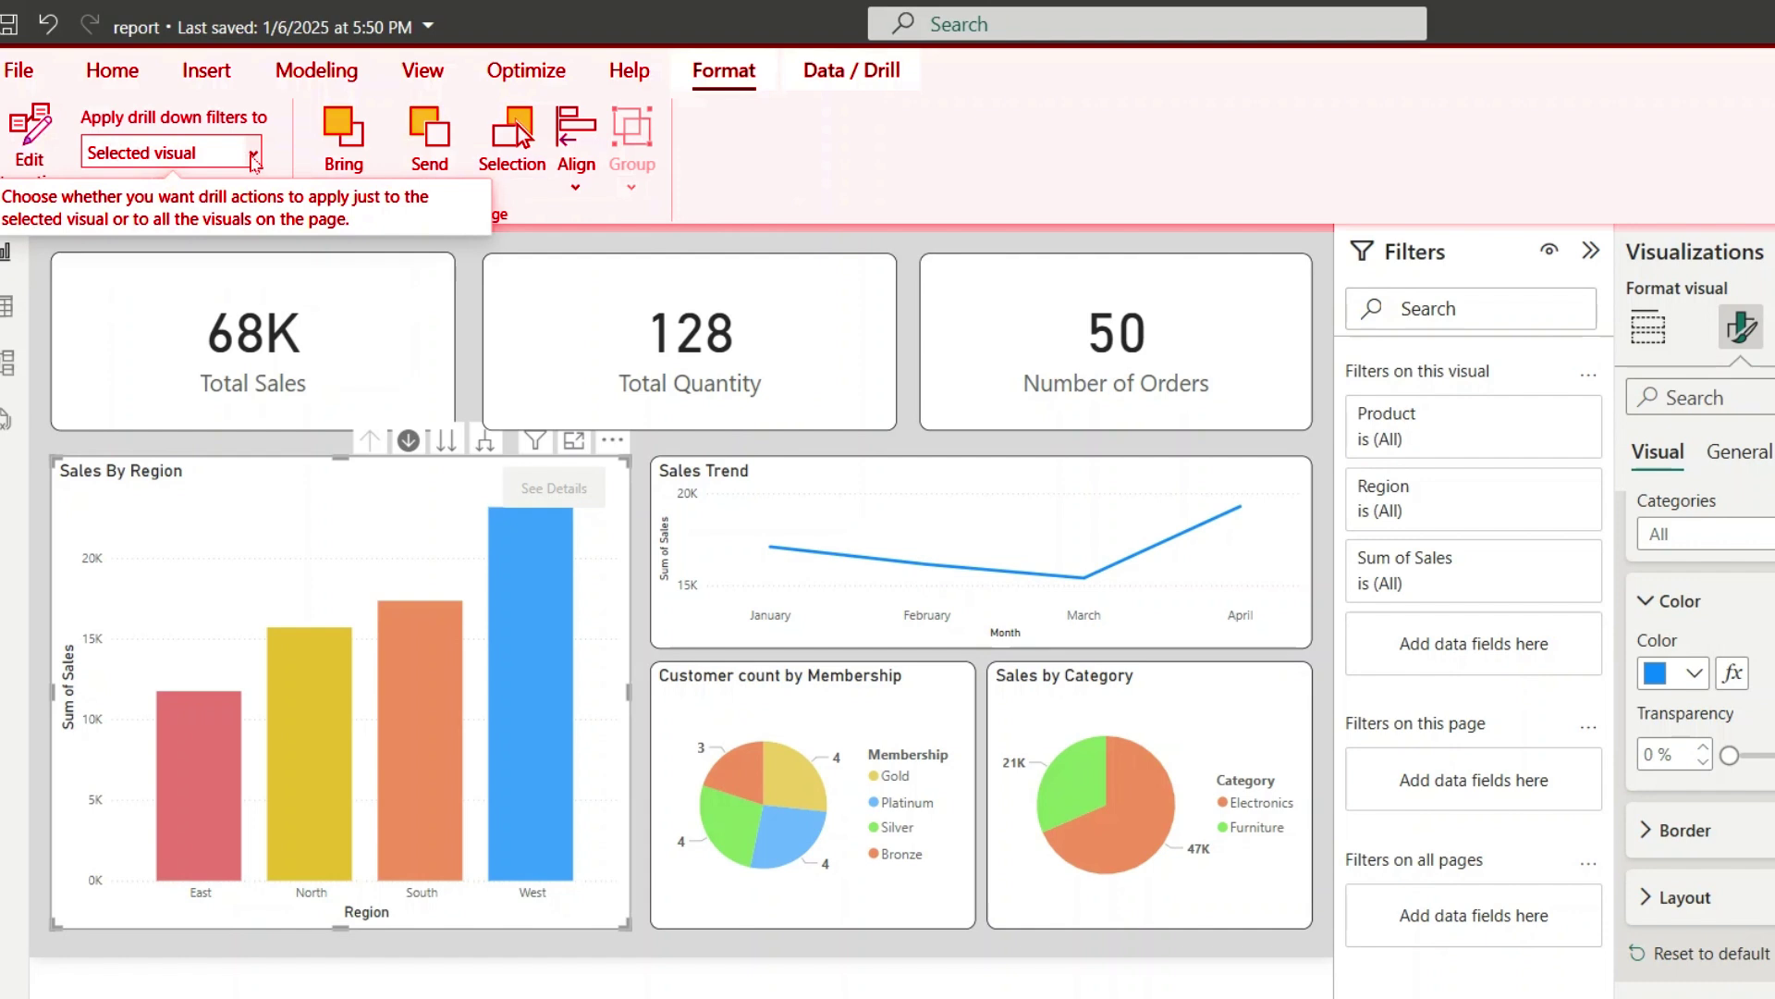
{"action": "left_click", "coordinate": [253, 157]}
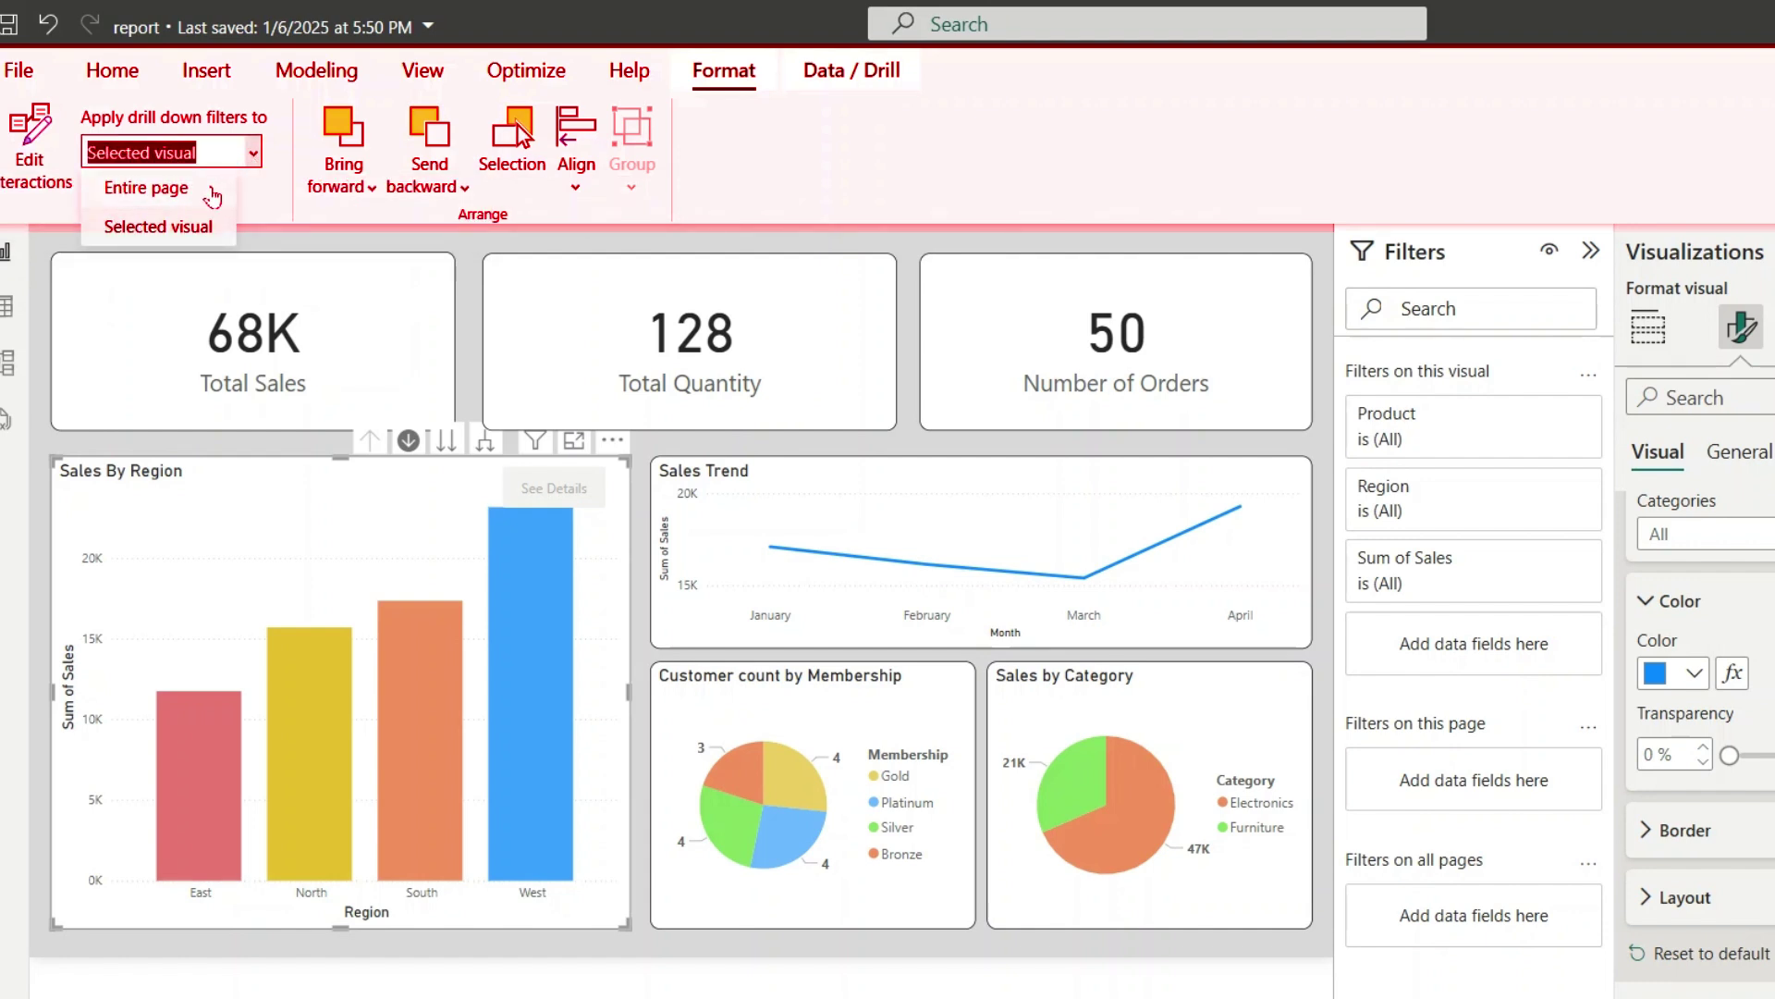
{"action": "left_click", "coordinate": [212, 194]}
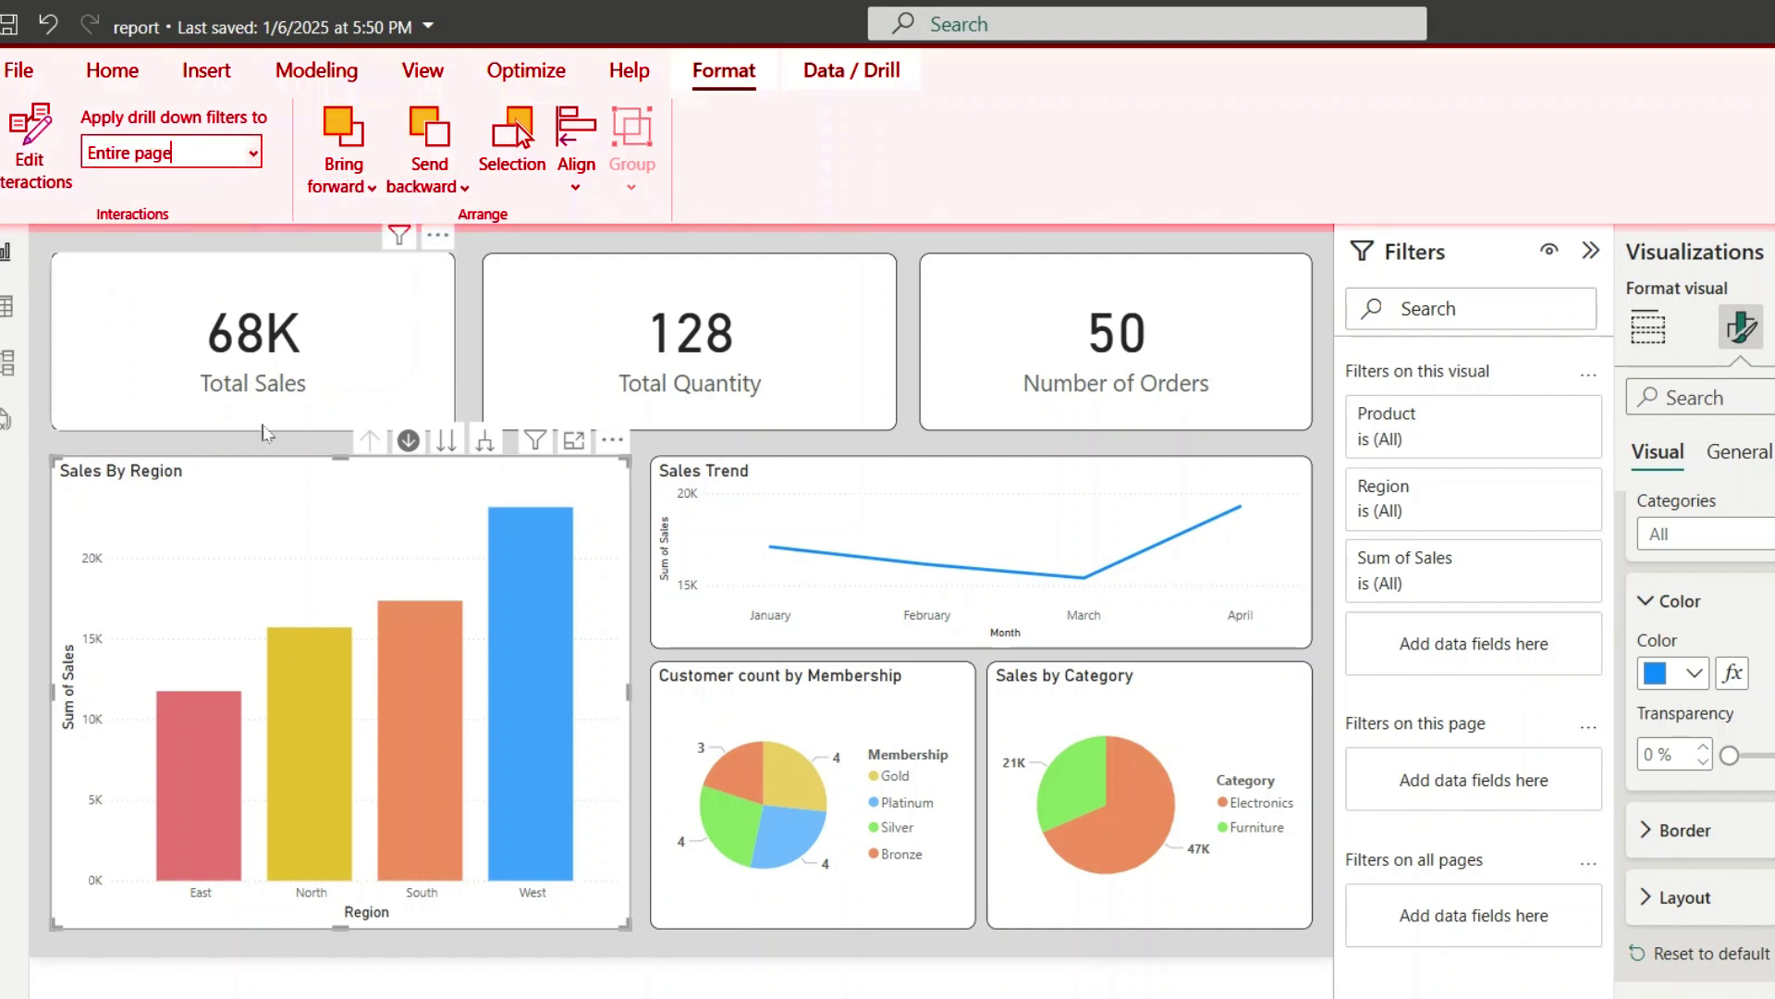
- Drill into South in Sales By Region, return to the region level and drill into North to compare the other visuals
{"action": "right_click", "coordinate": [402, 677]}
{"action": "left_click", "coordinate": [404, 685]}
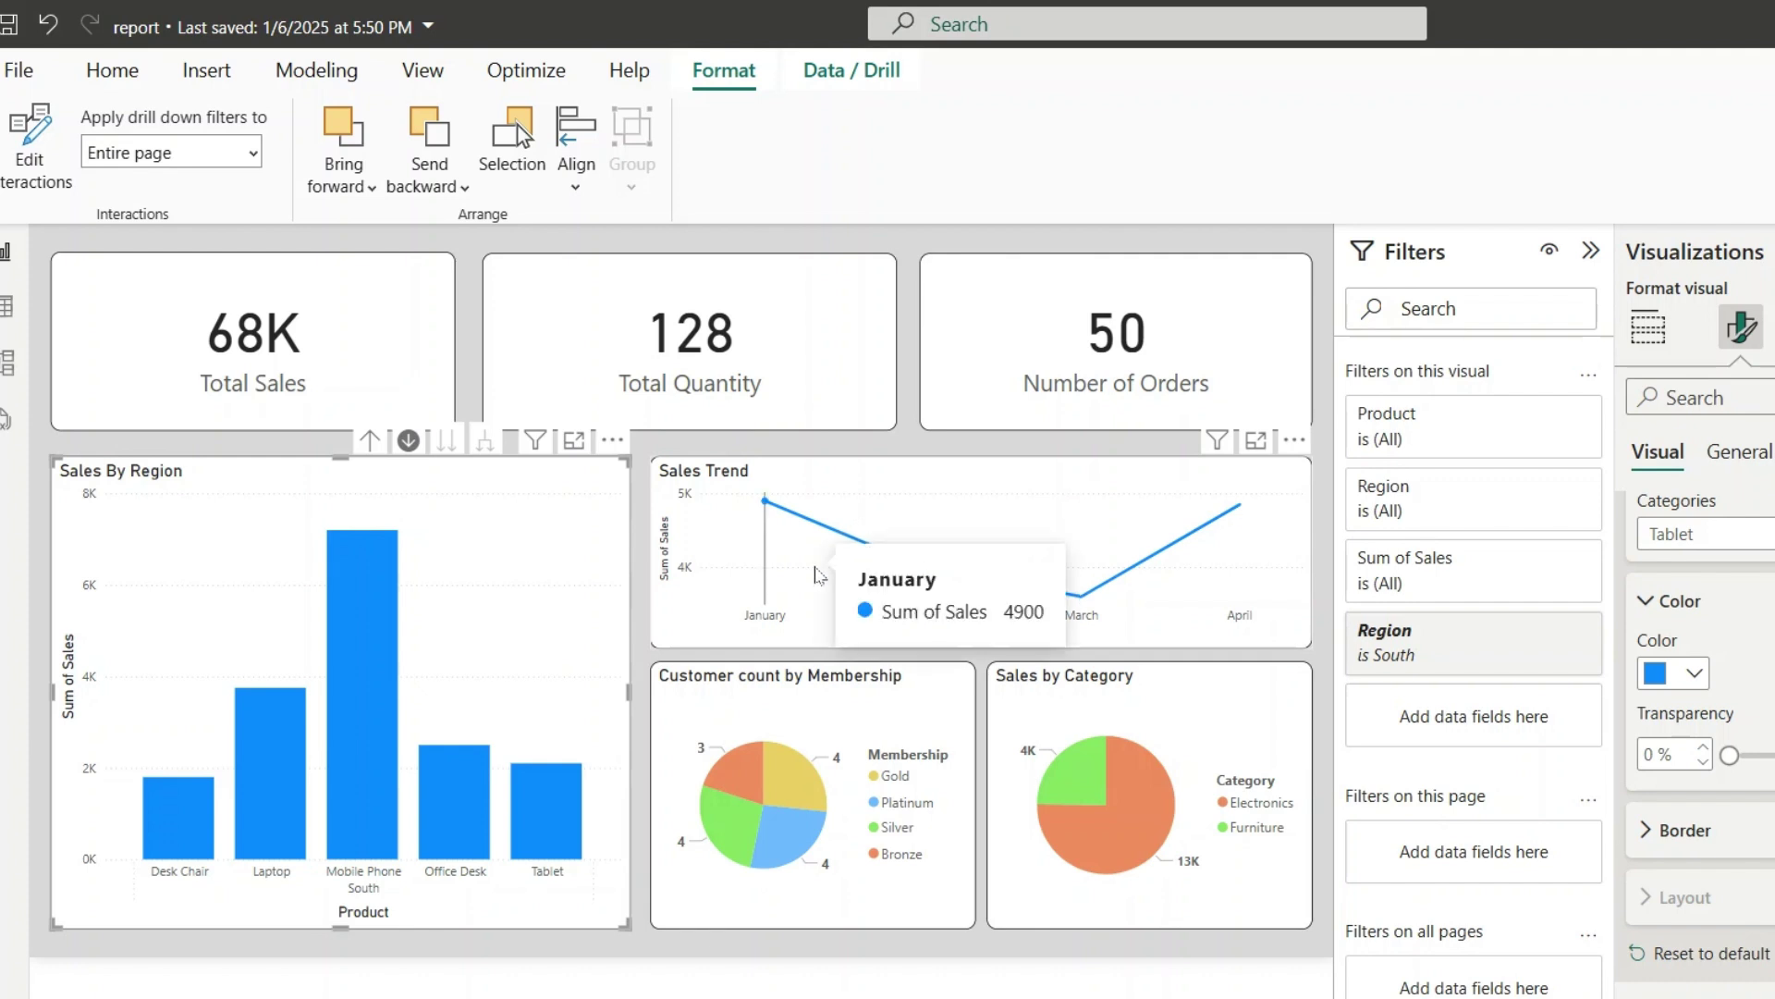
{"action": "left_click", "coordinate": [370, 444]}
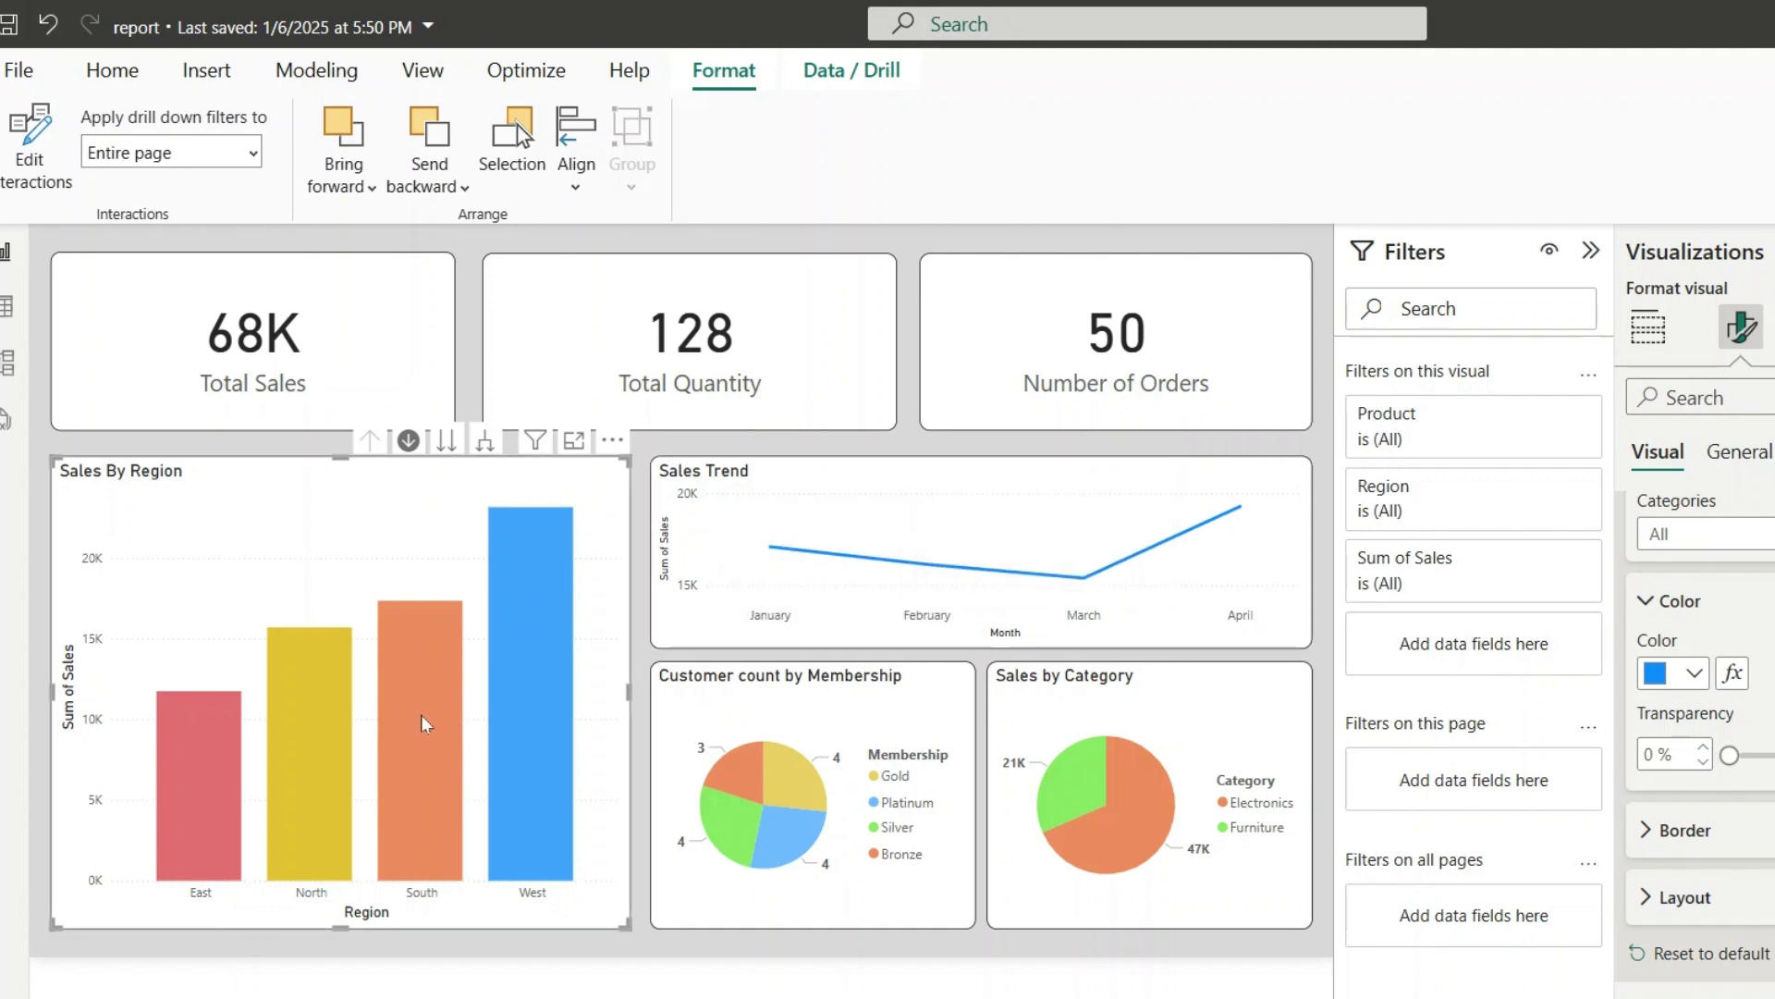
{"action": "right_click", "coordinate": [311, 724]}
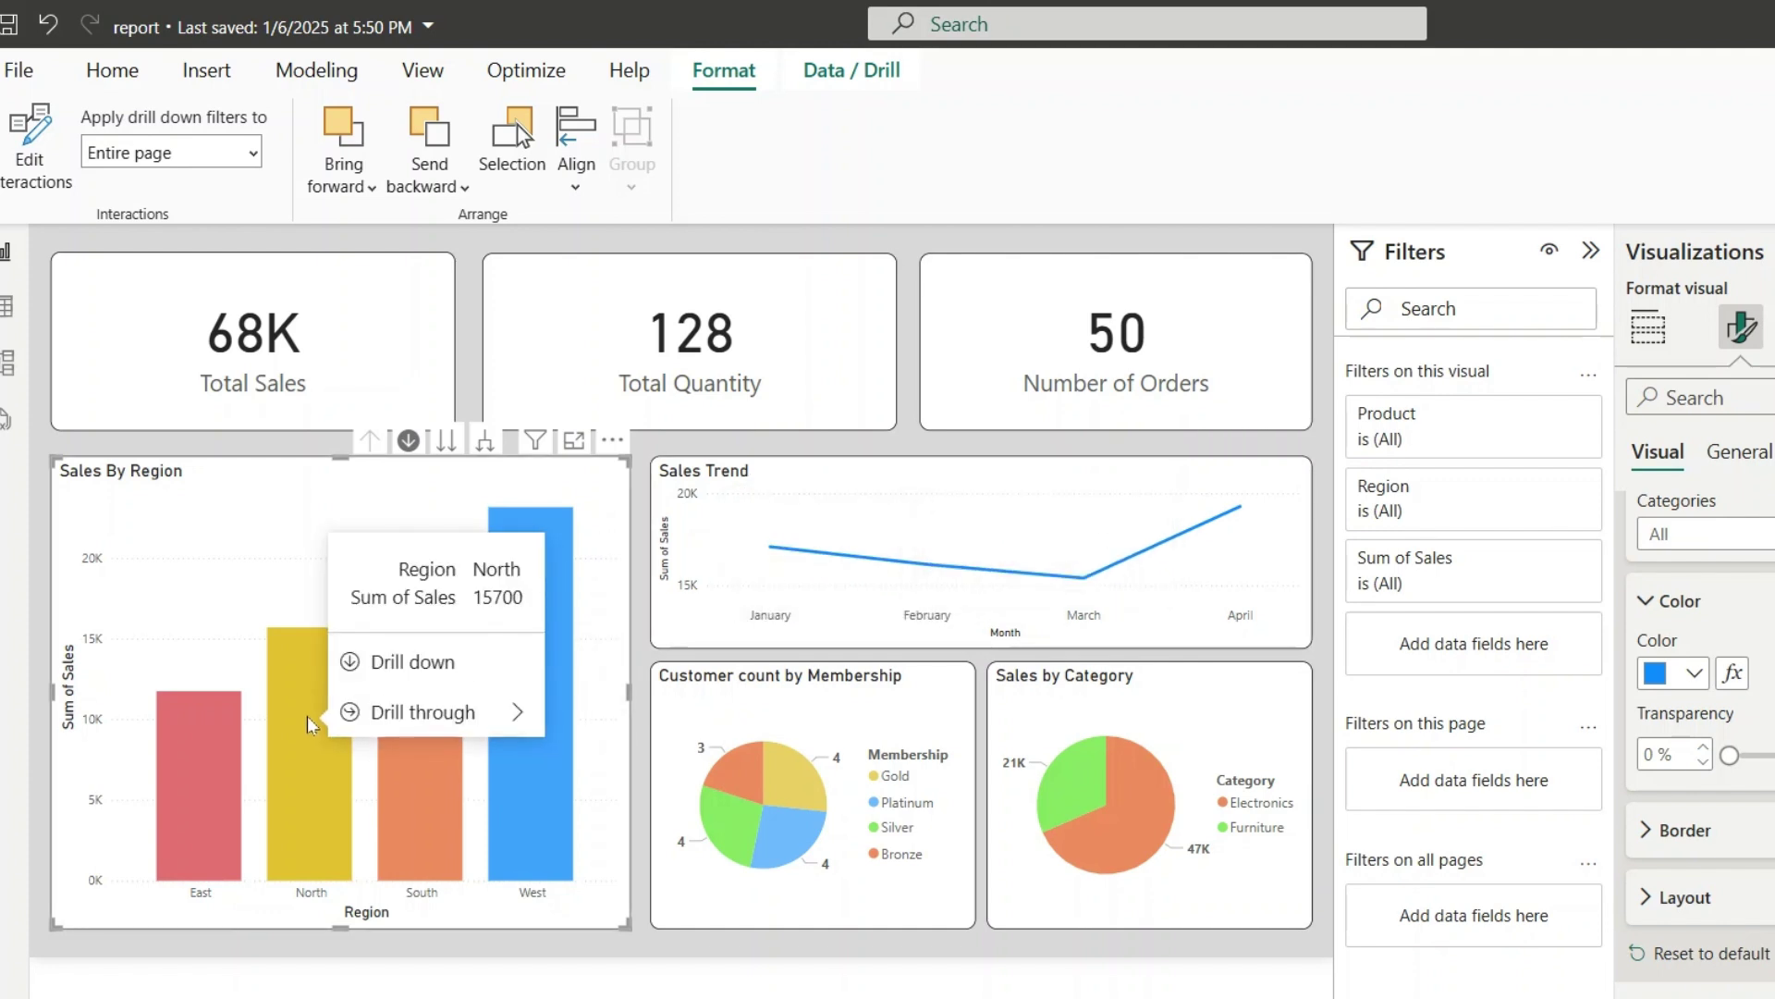
{"action": "left_click", "coordinate": [310, 724]}
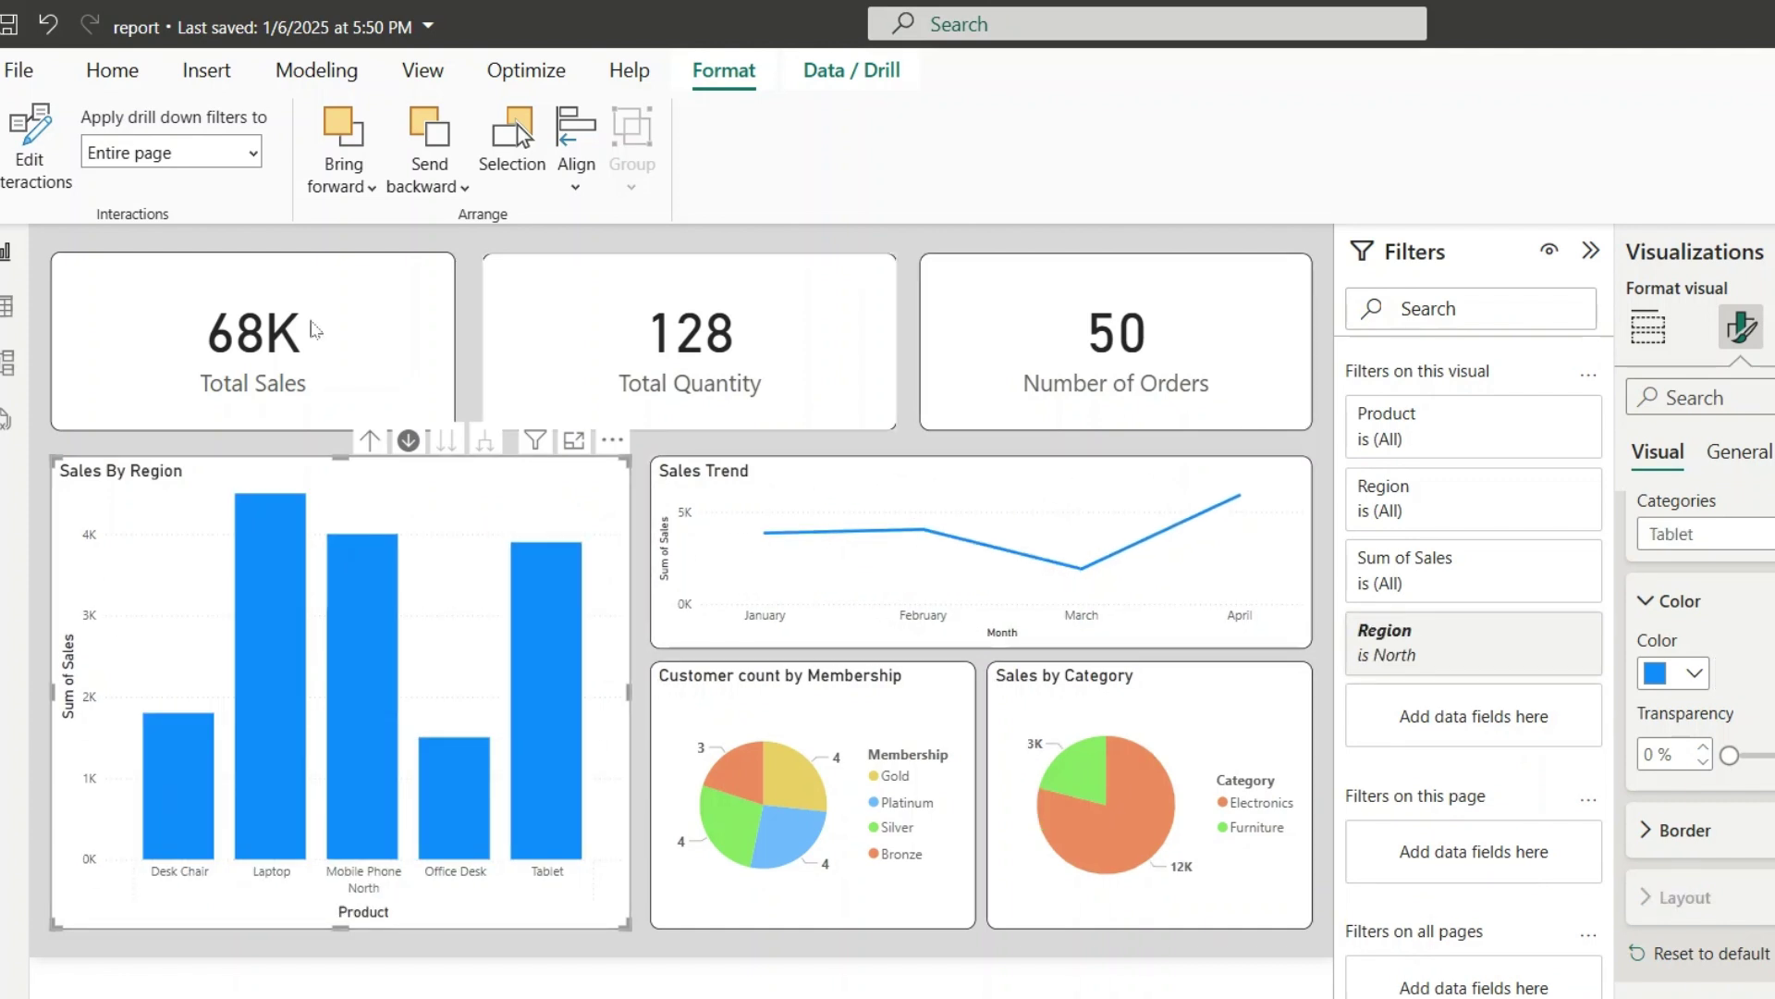
- Limit the drill-down filters to the selected visual, and drill up and back into North in Sales By Region to check the effect
{"action": "left_click", "coordinate": [253, 154]}
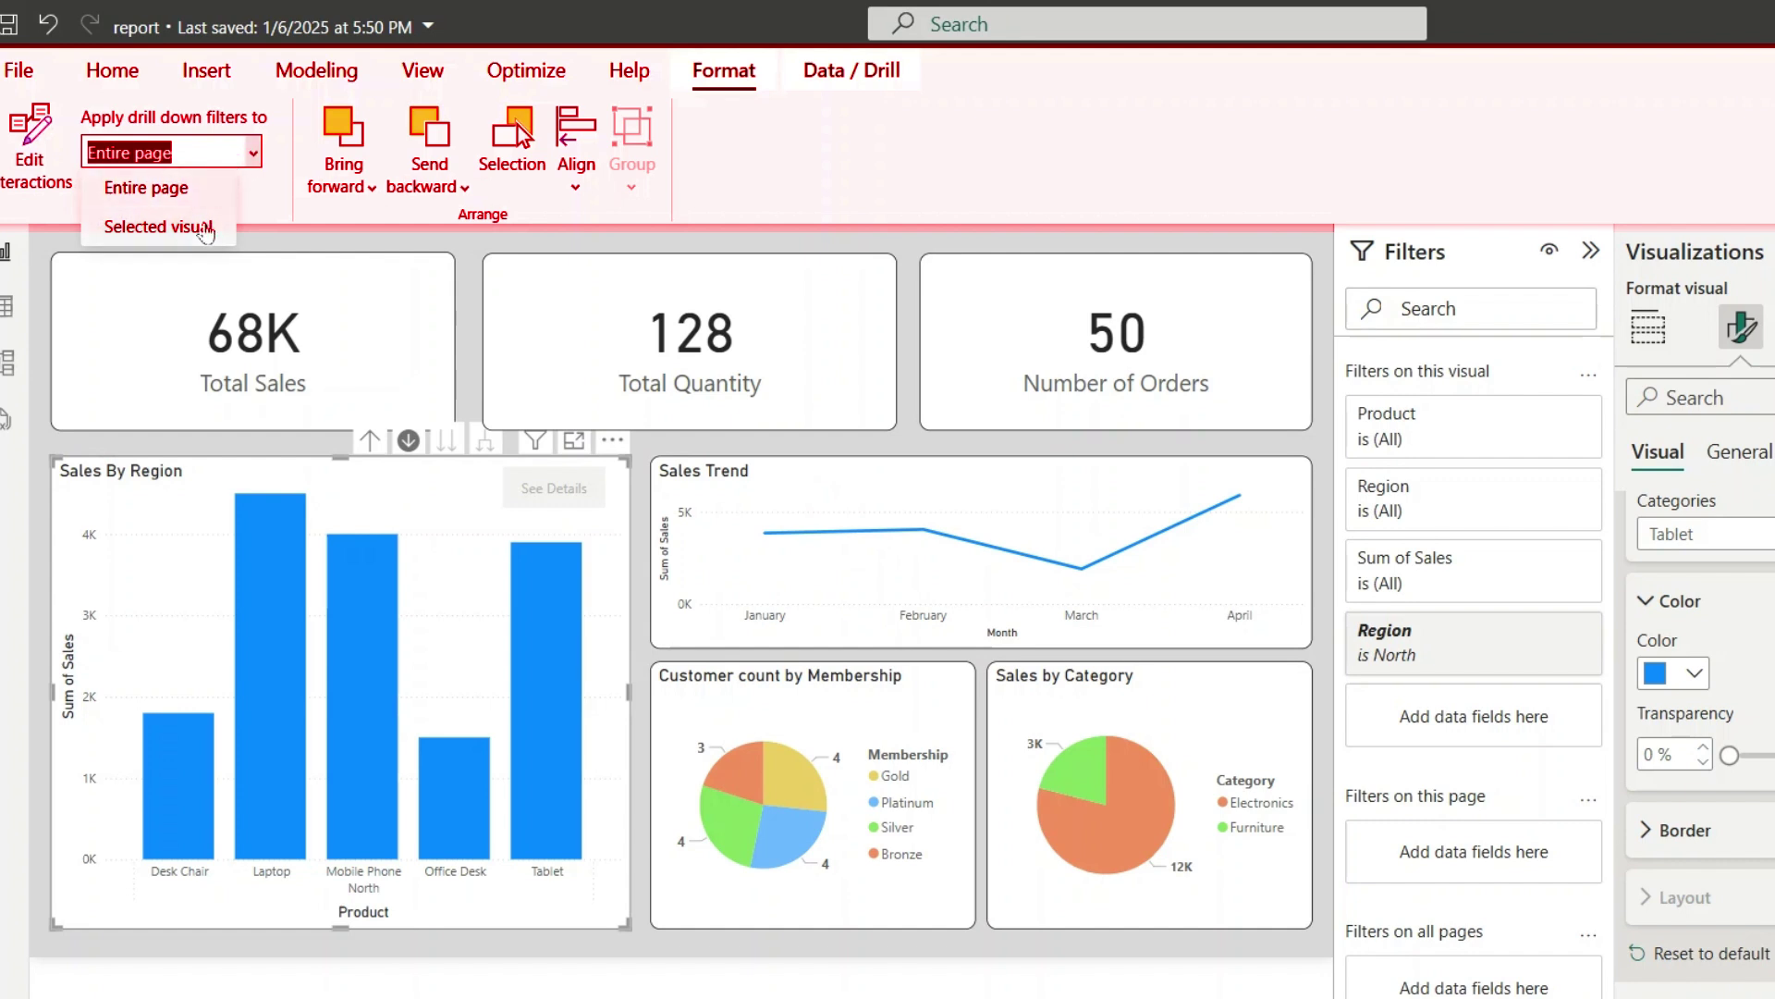
{"action": "left_click", "coordinate": [205, 229]}
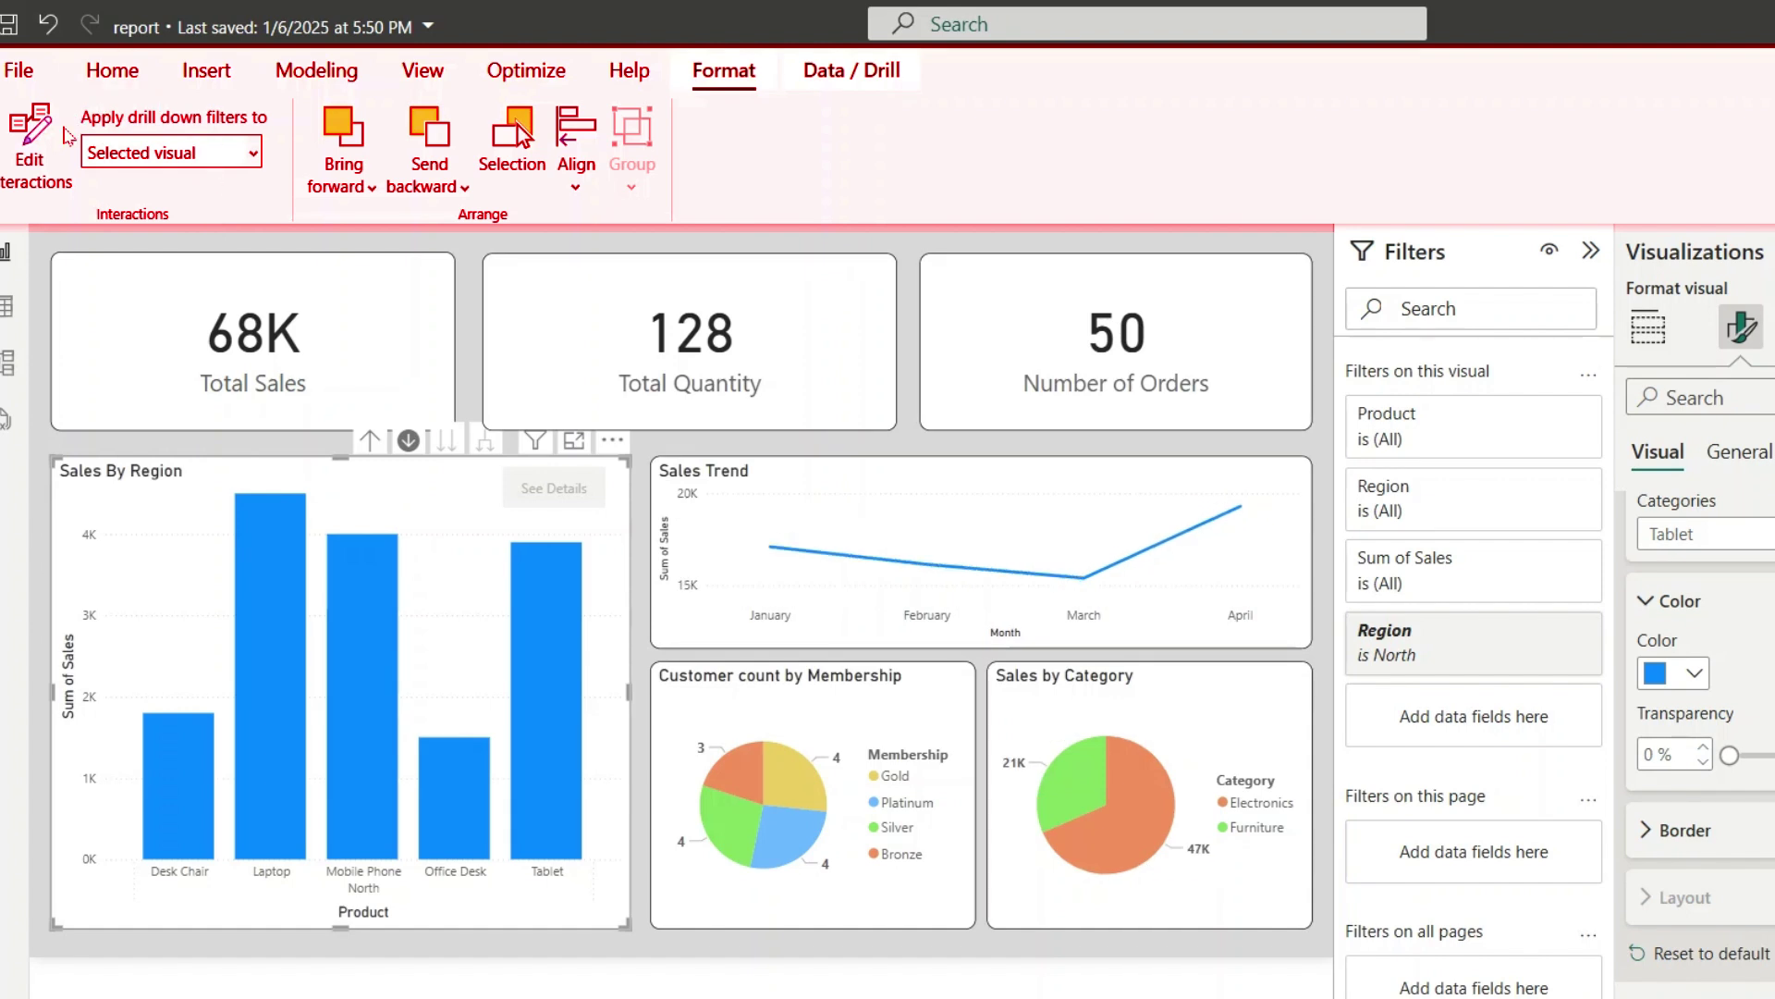
{"action": "mouse_move", "coordinate": [364, 561]}
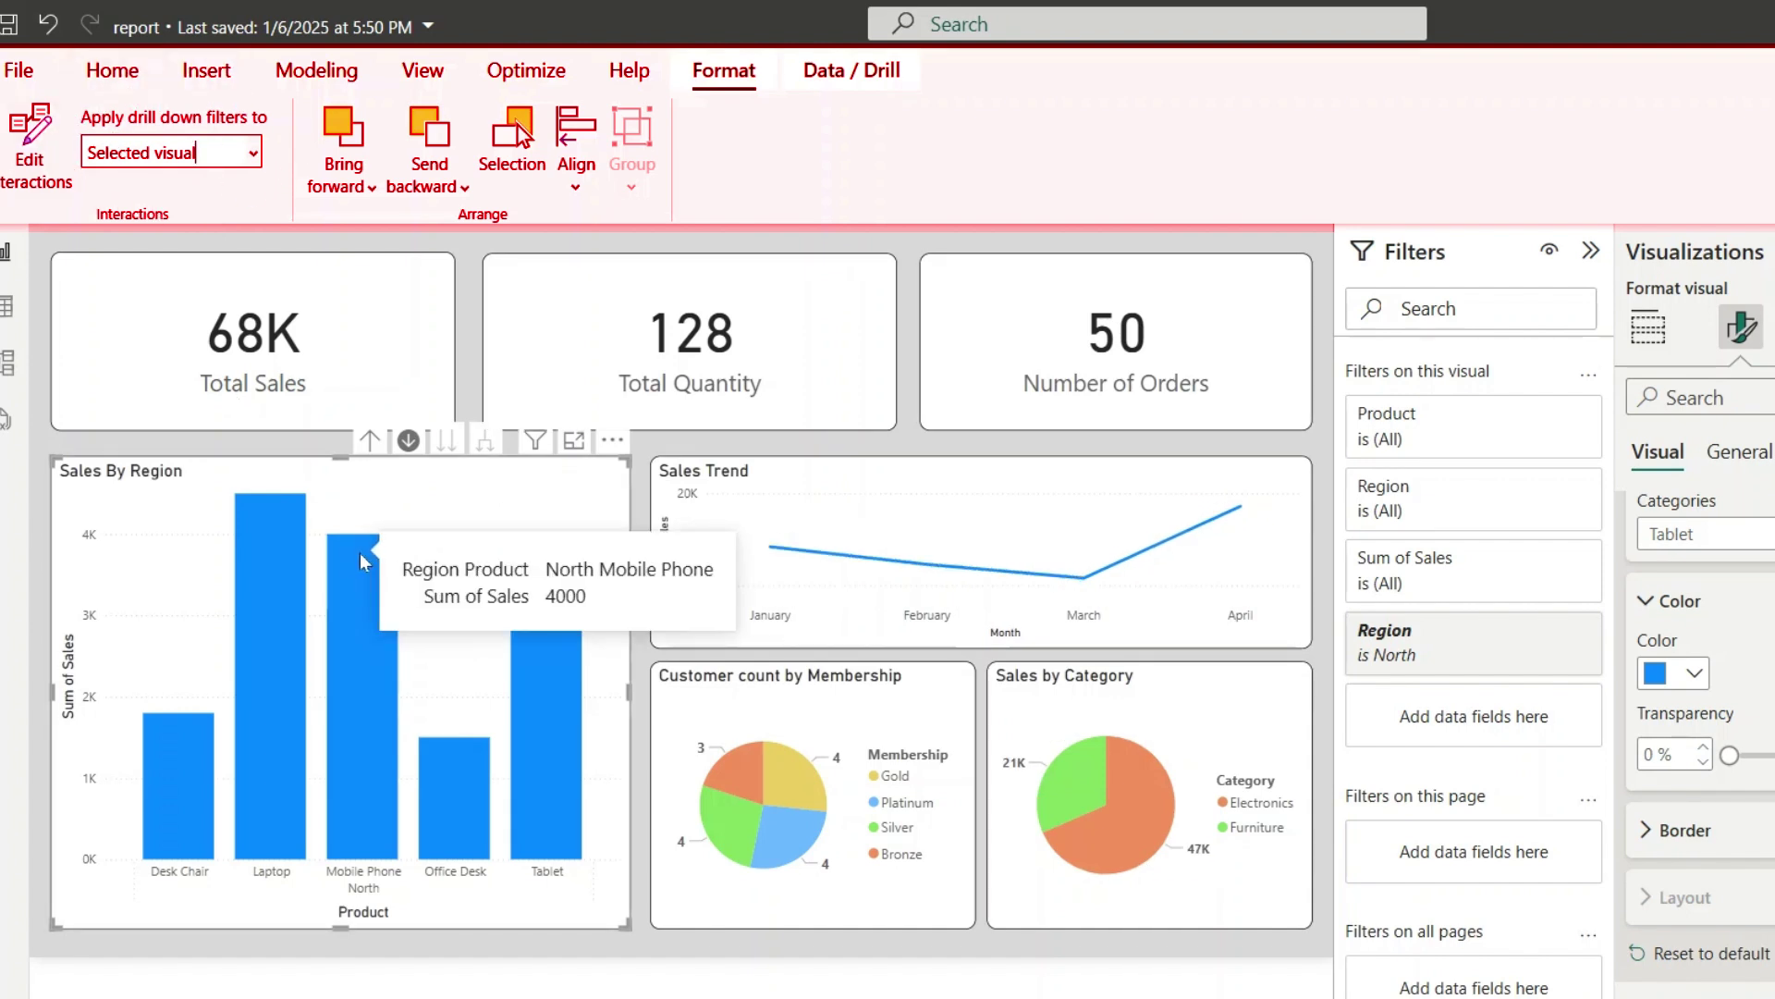
{"action": "left_click", "coordinate": [370, 441]}
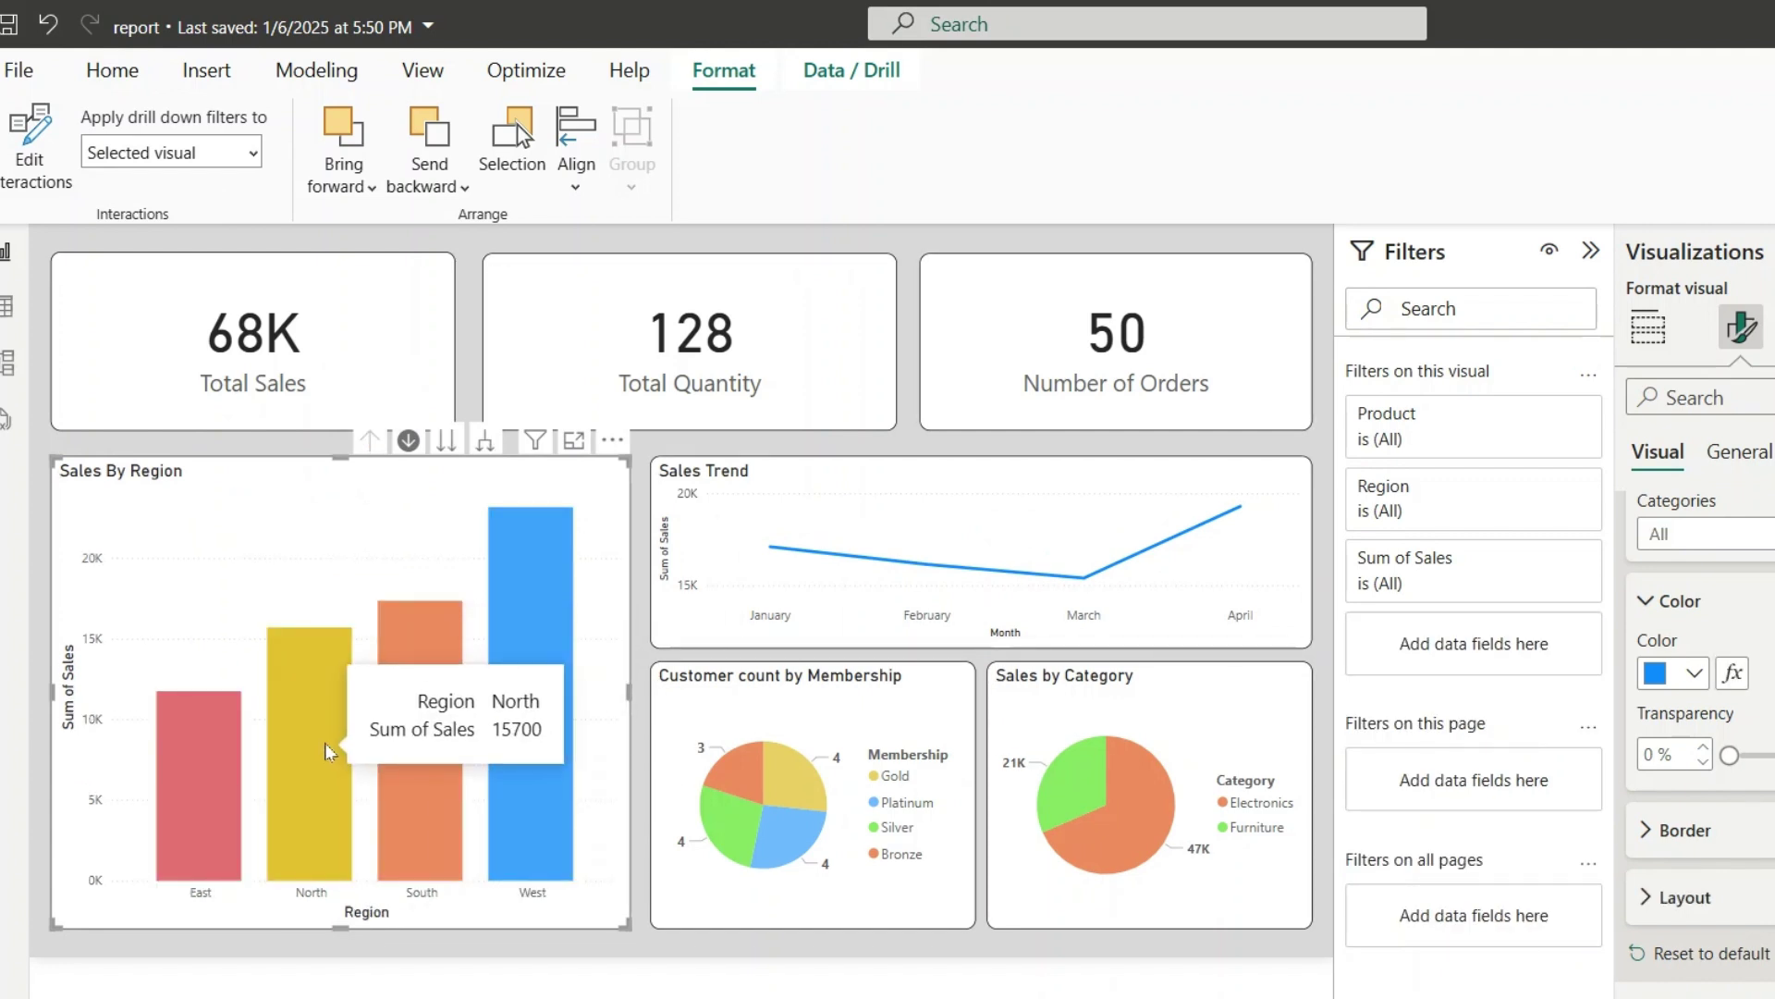
{"action": "left_click", "coordinate": [329, 751]}
{"action": "mouse_move", "coordinate": [803, 601]}
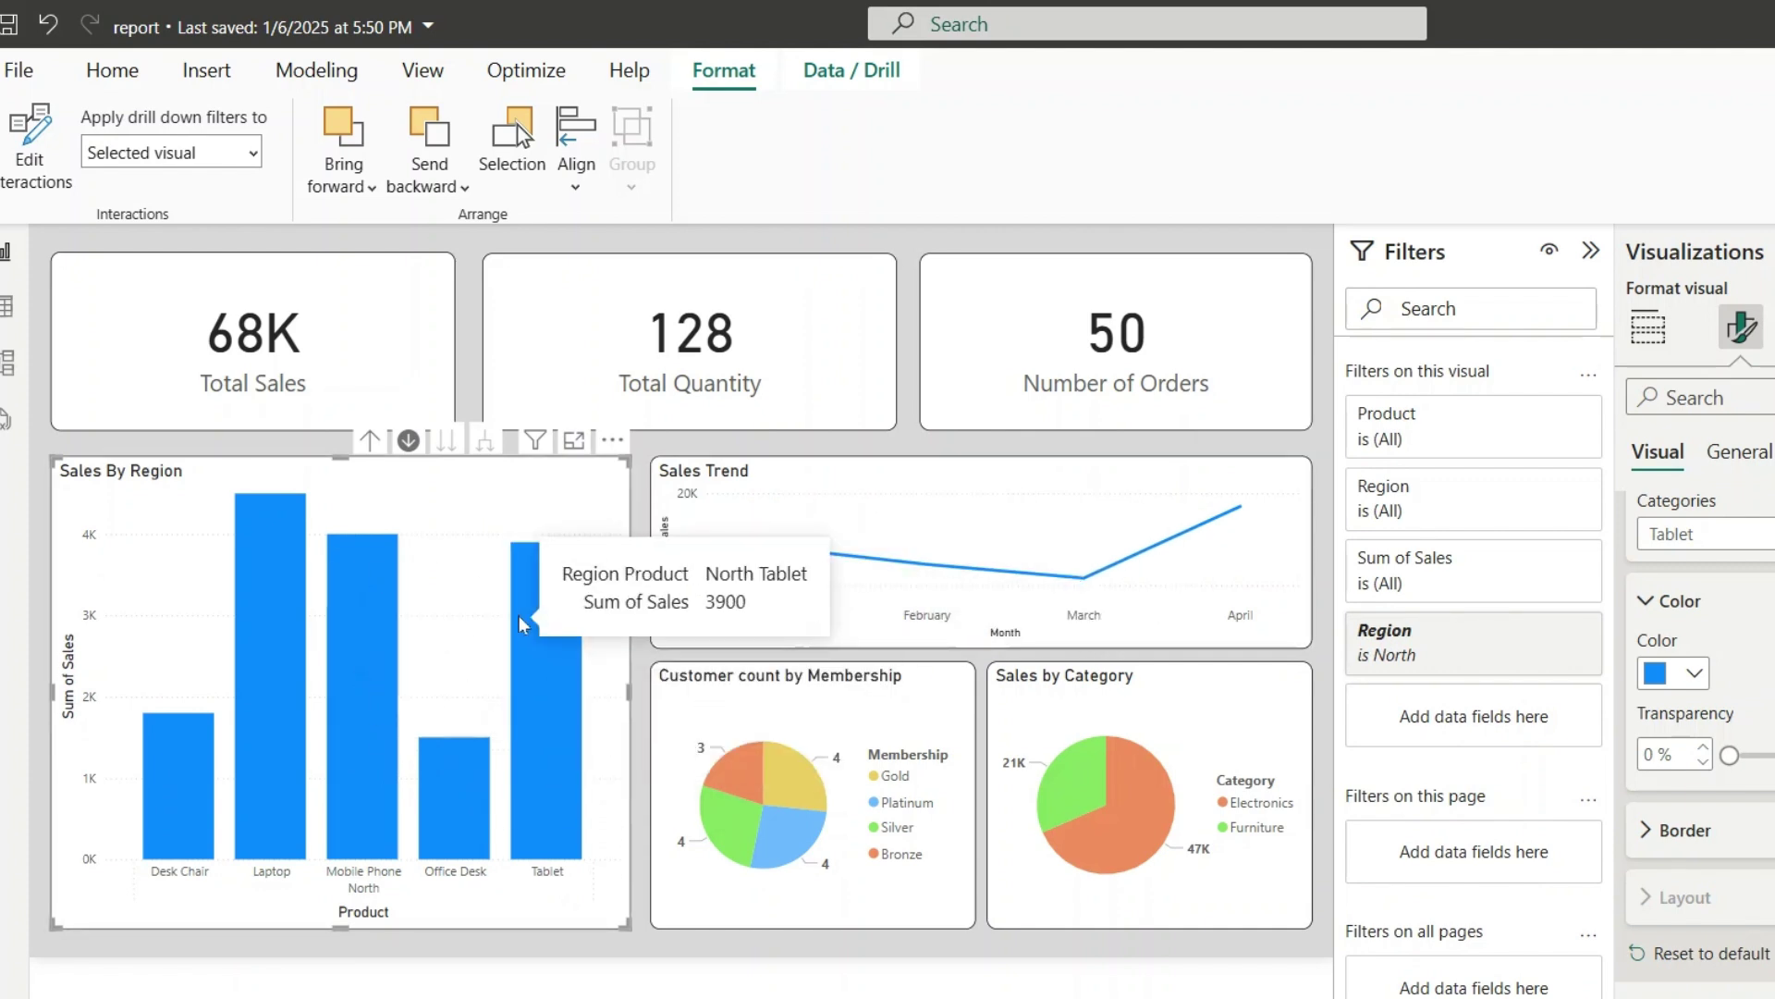
{"action": "mouse_move", "coordinate": [519, 616]}
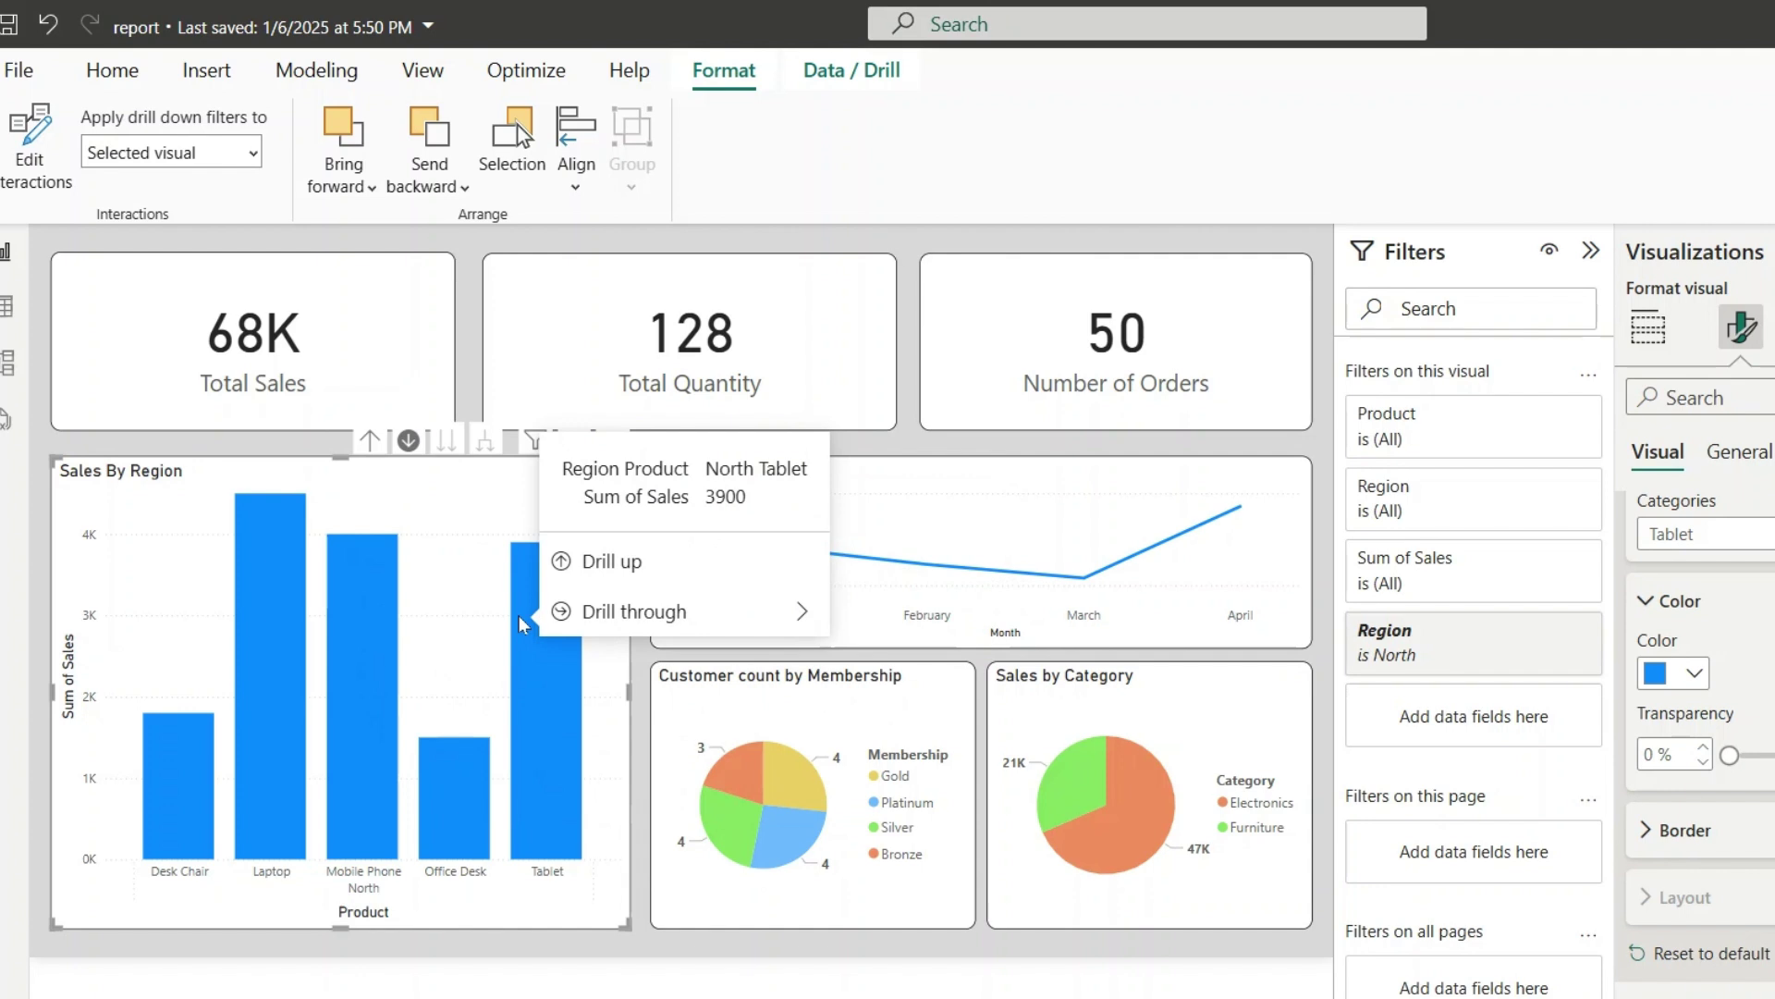